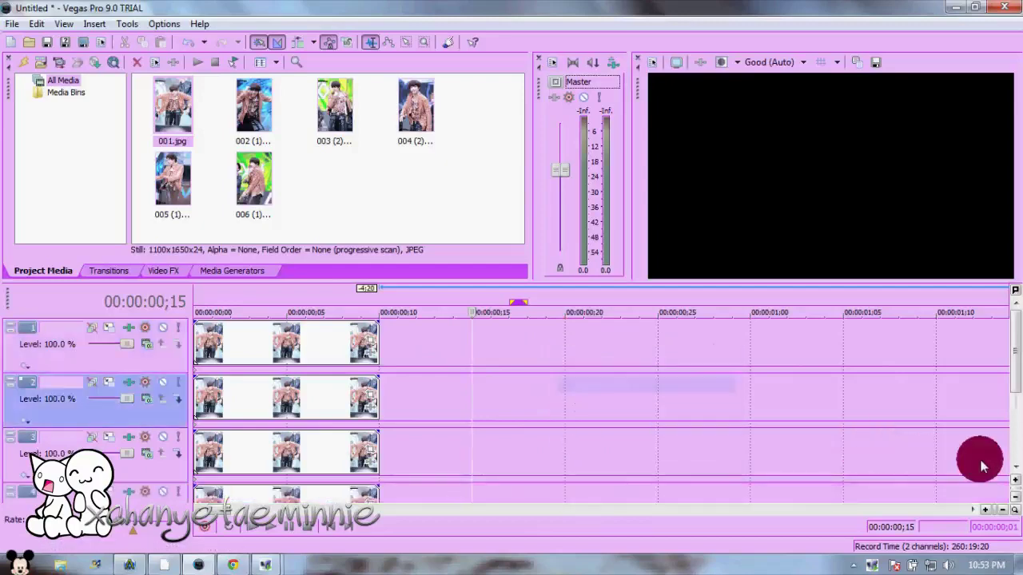
Shrink the track heights and delete the 001 events from tracks 3, 2 and 1, keeping only the one on track 4.
left_click(1015, 498)
left_click(1015, 498)
left_click(279, 385)
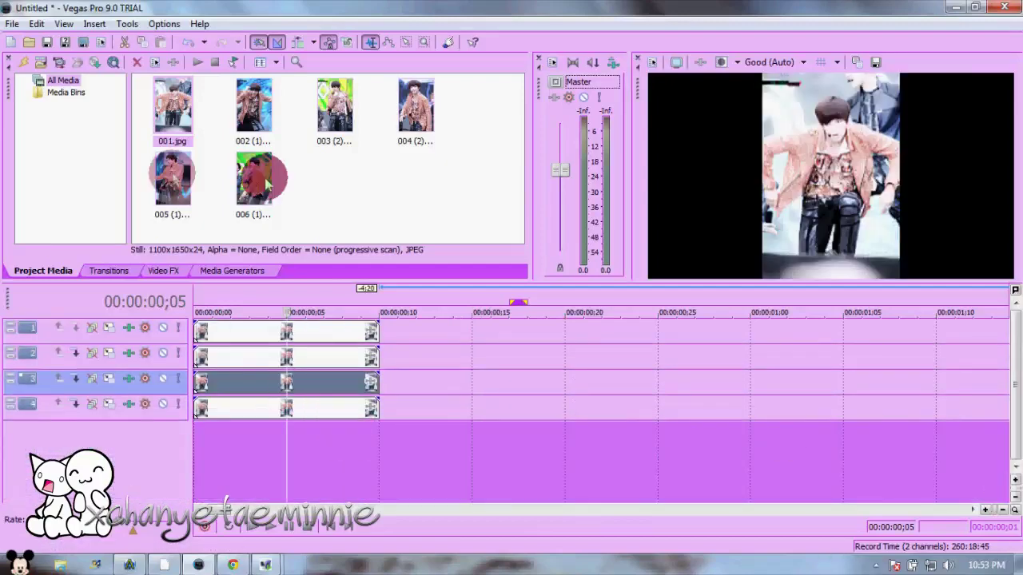
right_click(292, 391)
left_click(331, 365)
right_click(313, 359)
left_click(334, 364)
right_click(329, 334)
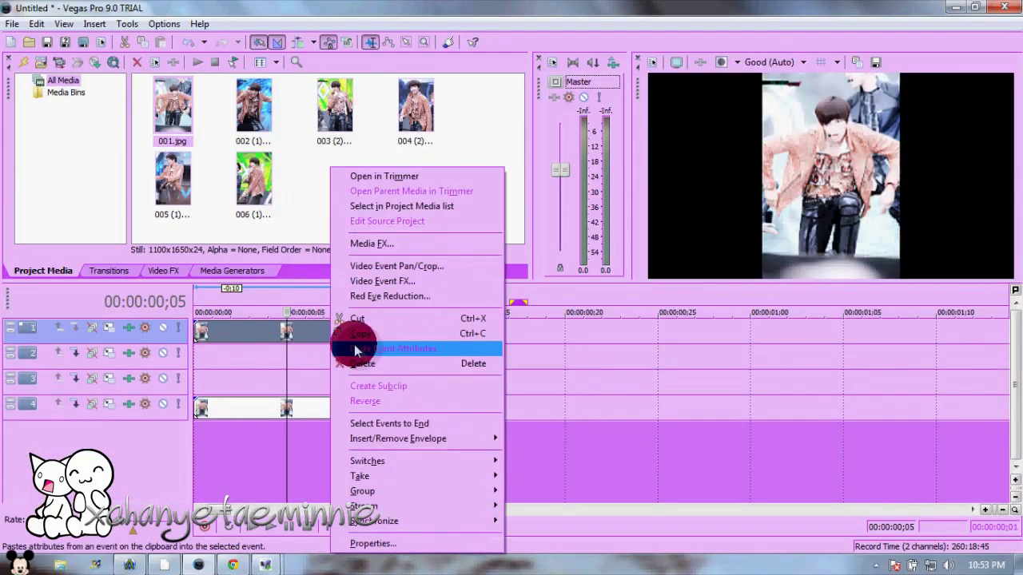
left_click(354, 362)
Crop the 001 event on track 4 to a widescreen frame around the upper body, placing the subject in the left half of the picture.
left_click(274, 412)
right_click(330, 407)
left_click(450, 128)
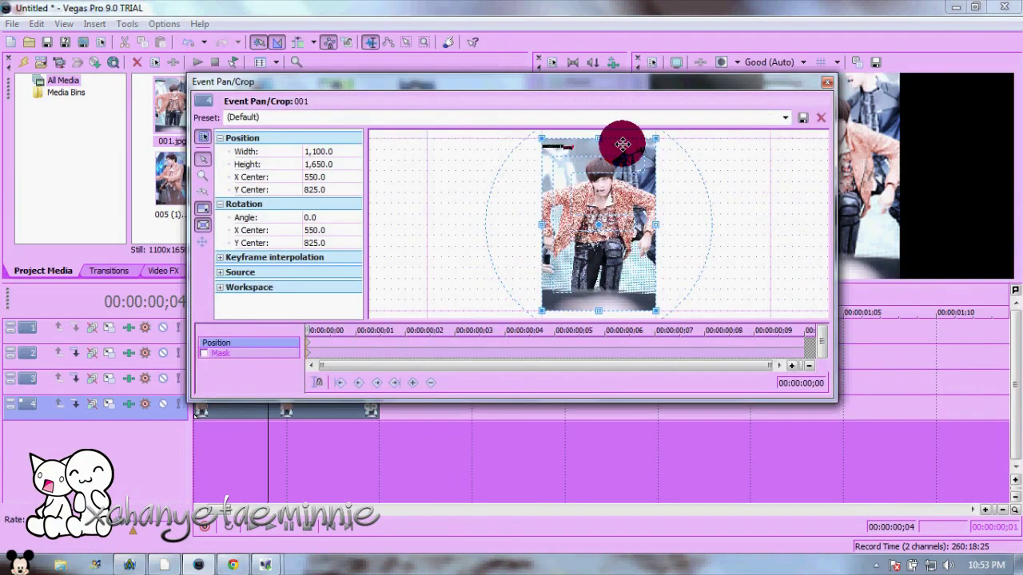
left_click(494, 78)
left_click_drag(655, 362, 505, 428)
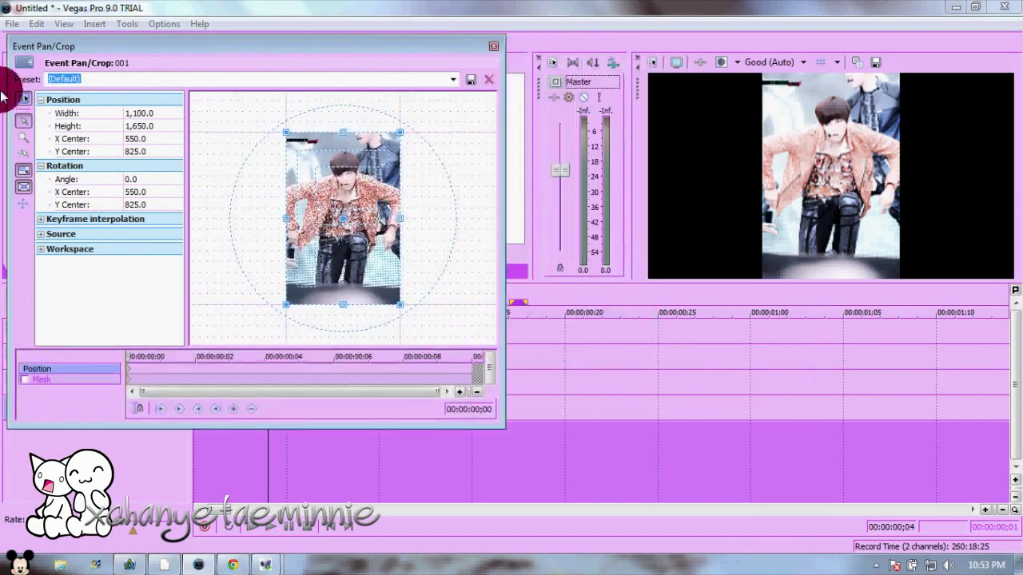
left_click(23, 98)
left_click(453, 80)
left_click(348, 132)
left_click_drag(348, 132, 335, 199)
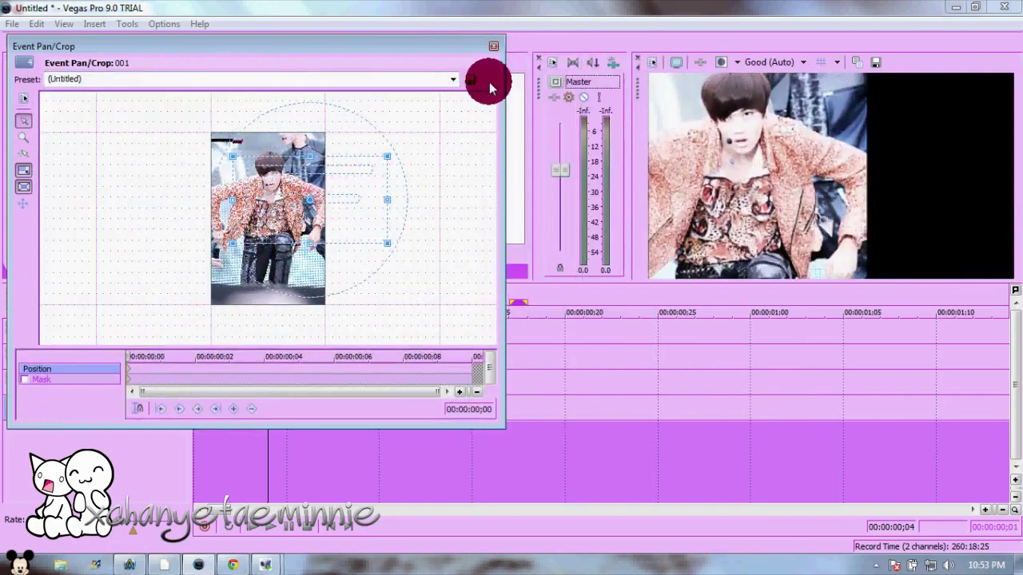
left_click(494, 47)
Apply the Cookie Cutter effect with the Square, Center, White Border preset to the 001 event and set its border to 0.00.
left_click(112, 270)
left_click(165, 271)
left_click_drag(170, 228, 166, 117)
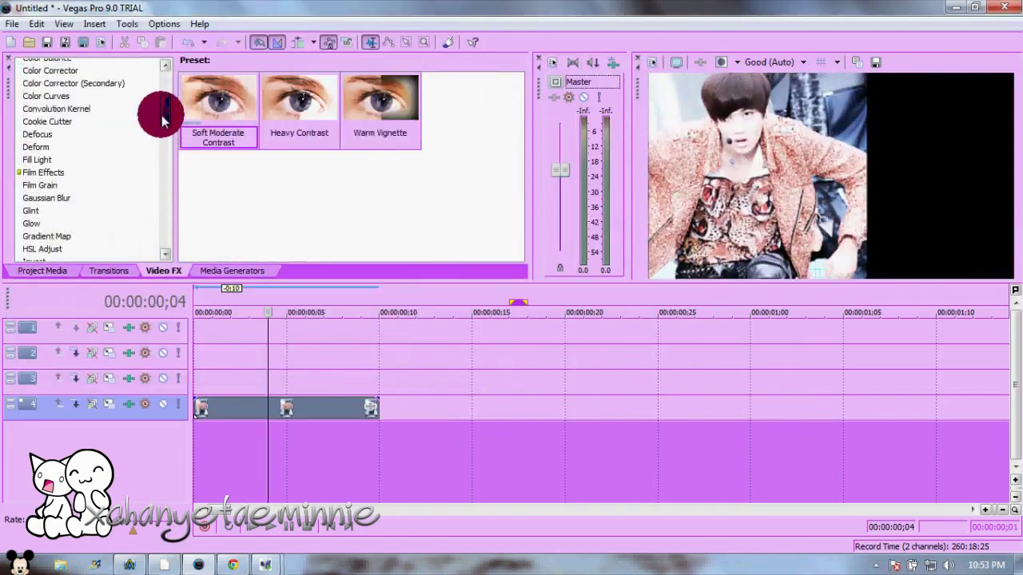
left_click(57, 122)
left_click_drag(239, 392, 251, 409)
left_click_drag(255, 185, 238, 189)
Centre the 001 event's cookie cutter at about X 0.229, Y 0.452, with size 0.140 and Repeat Y at 10.
left_click_drag(118, 264, 78, 258)
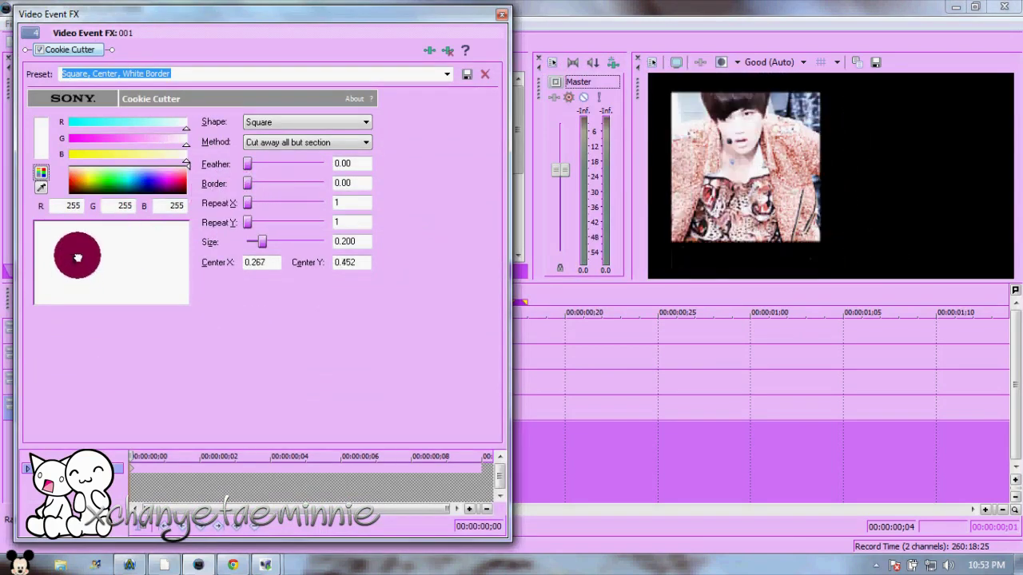
left_click_drag(258, 238, 256, 238)
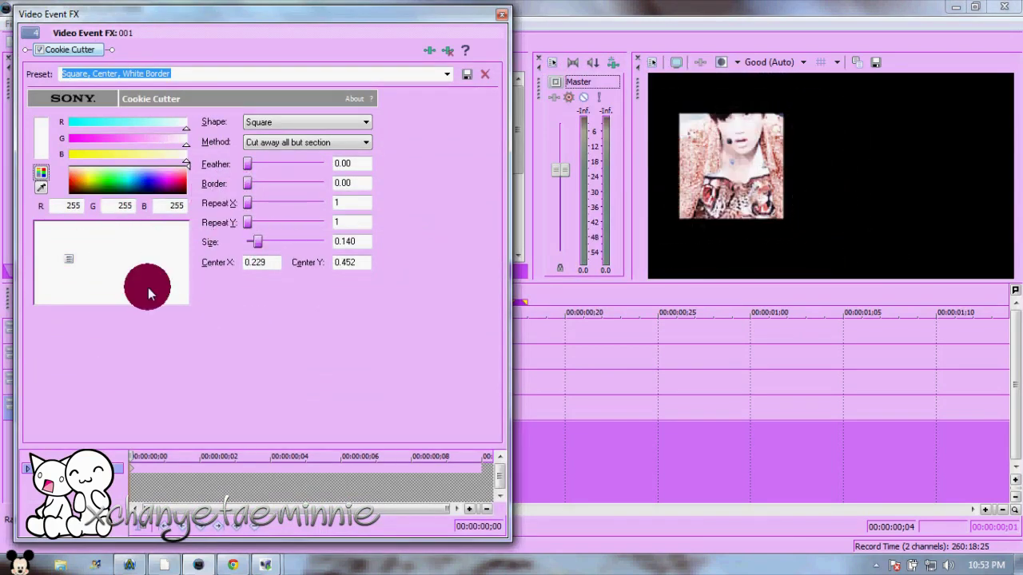
left_click_drag(248, 224, 324, 225)
left_click(501, 15)
Place the 002 (1) image at the start of track 3 and cut it off at 00:00:00;10, deleting the remainder.
left_click(114, 271)
left_click(60, 273)
left_click_drag(254, 113, 205, 381)
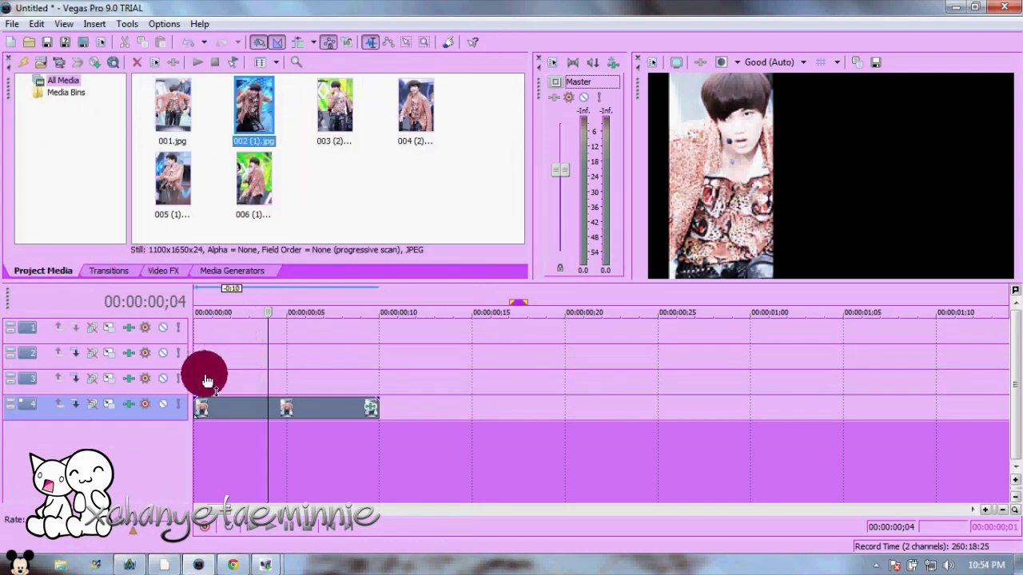
left_click(382, 384)
key("s")
right_click(392, 384)
left_click(443, 365)
Crop the 002 (1) event to a widescreen frame around the upper body, keeping the subject in the middle of the picture.
left_click(329, 390)
right_click(344, 390)
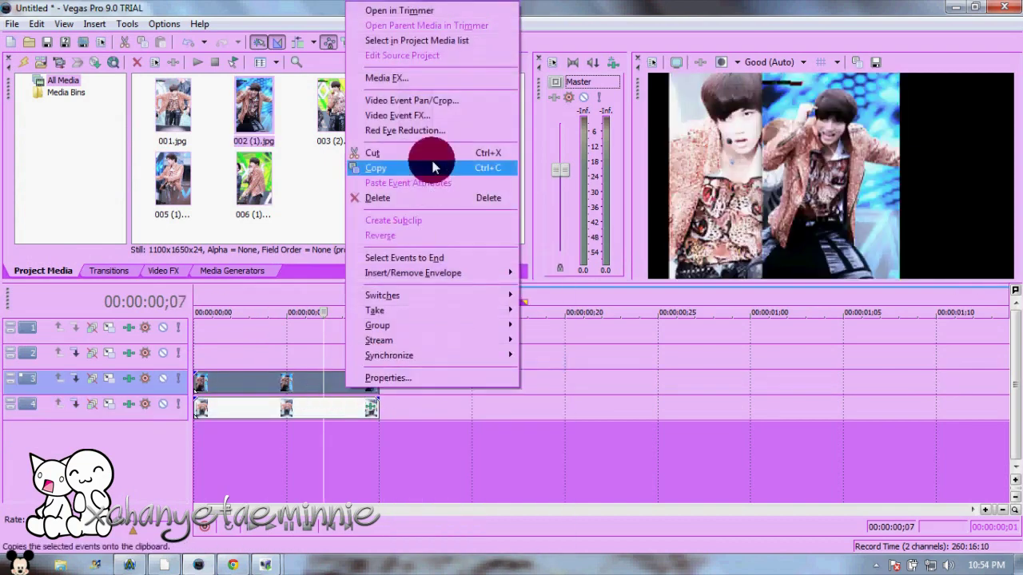
left_click(399, 91)
left_click(453, 80)
left_click(377, 125)
mouse_move(360, 223)
left_mouse_down()
mouse_move(412, 224)
mouse_move(369, 231)
left_mouse_up()
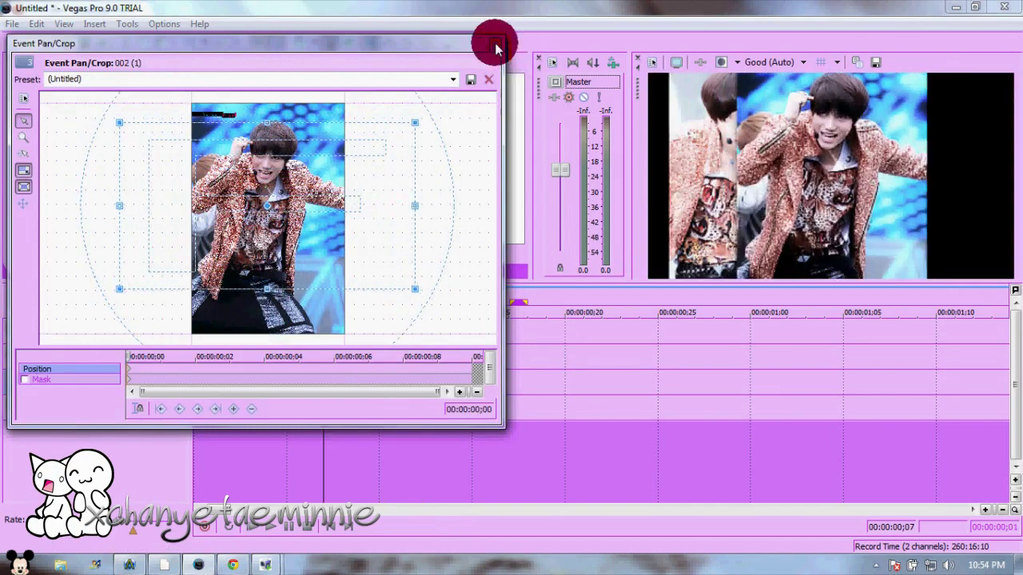
left_click(496, 44)
Apply the Cookie Cutter preset Square, Center, White Border to the 002 (1) event, with border 0.06 and the Oval shape.
left_click(165, 272)
left_click_drag(377, 102, 314, 379)
left_click_drag(260, 188, 259, 189)
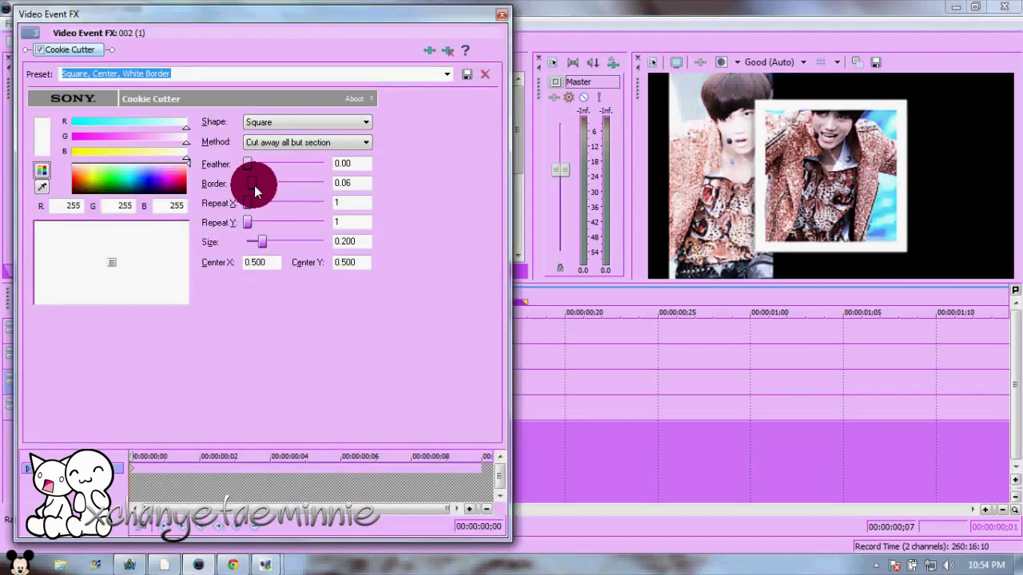
left_click(280, 123)
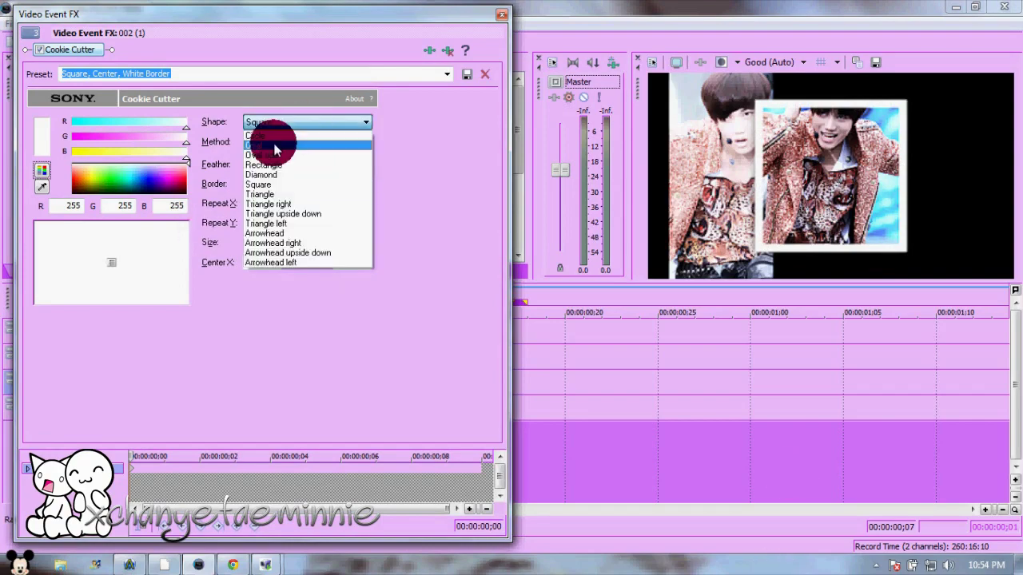
left_click(275, 148)
left_click(501, 16)
Reframe the 002 (1) event's crop area higher on the image so the face sits inside the oval.
right_click(347, 382)
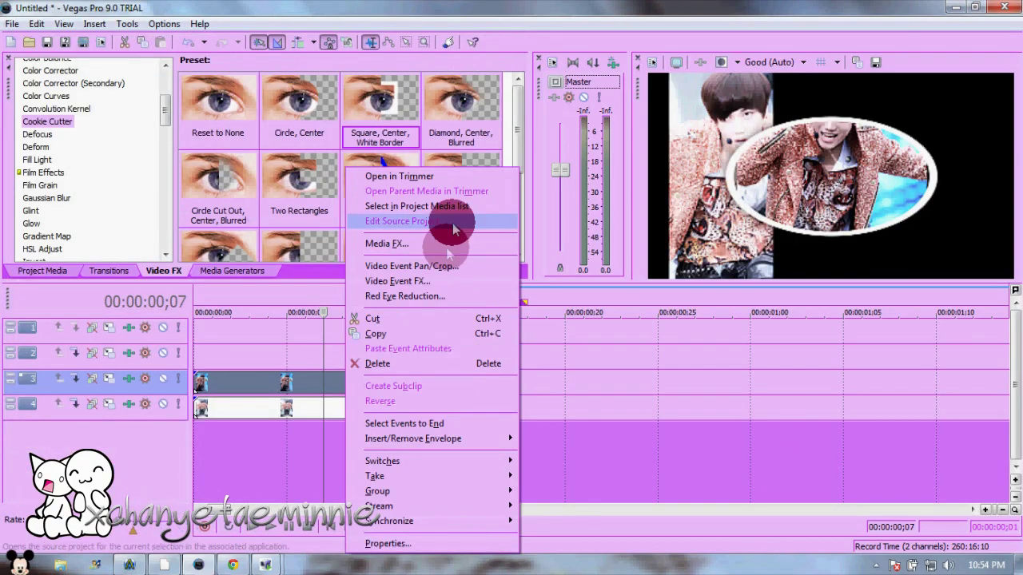
left_click(436, 266)
mouse_move(324, 242)
left_mouse_down()
mouse_move(328, 228)
mouse_move(318, 228)
left_mouse_up()
left_click_drag(330, 276, 327, 261)
left_click_drag(327, 242, 330, 229)
left_click(494, 44)
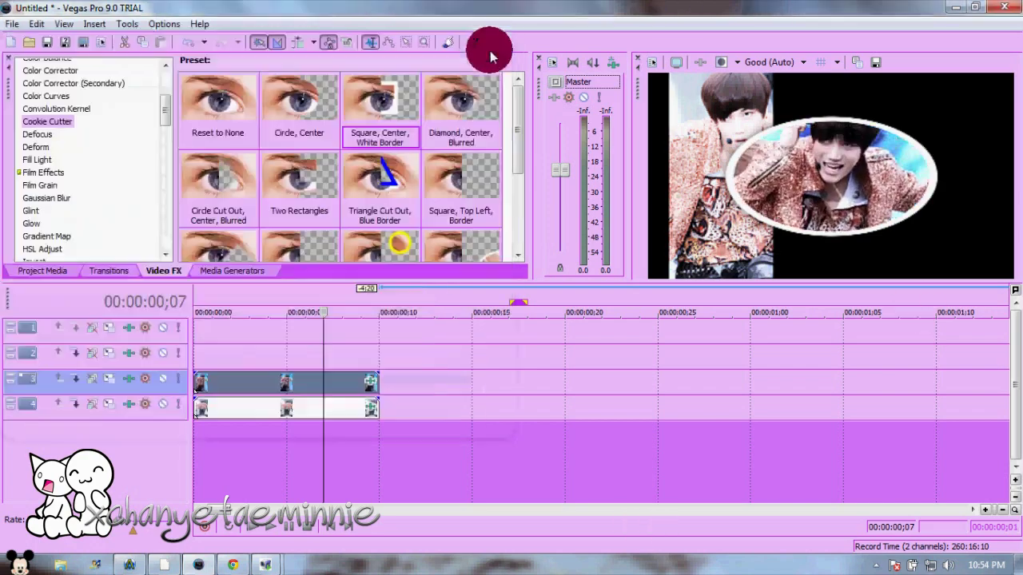
Add a pan/crop keyframe at the end of the 002 (1) event with a slightly tighter crop.
right_click(315, 386)
left_click(400, 266)
left_click_drag(387, 207, 375, 204)
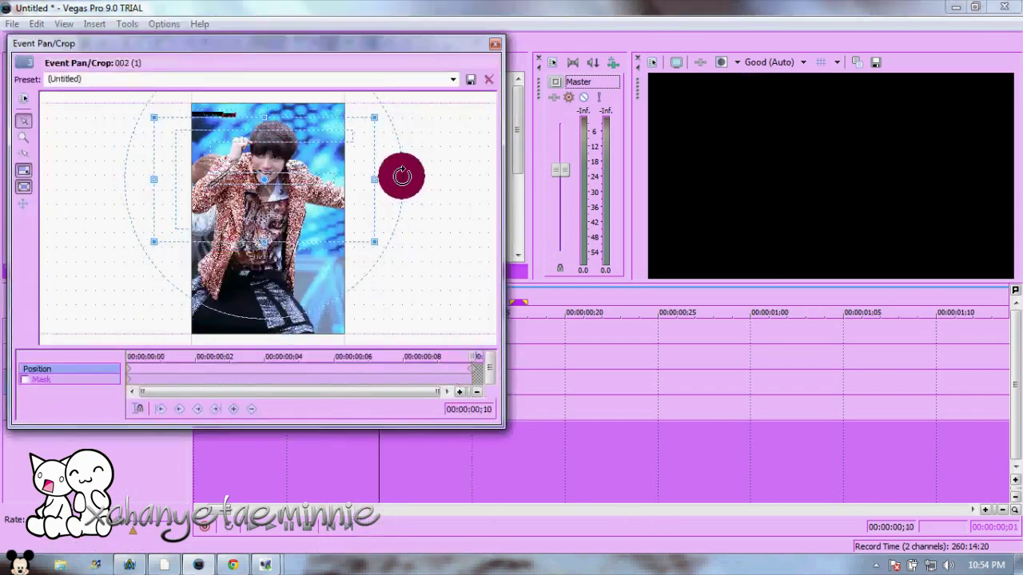
left_click(495, 43)
Add a pan/crop keyframe at the end of the 001 event on track 4 with the crop area shifted slightly.
left_click(302, 409)
right_click(302, 409)
left_click(429, 124)
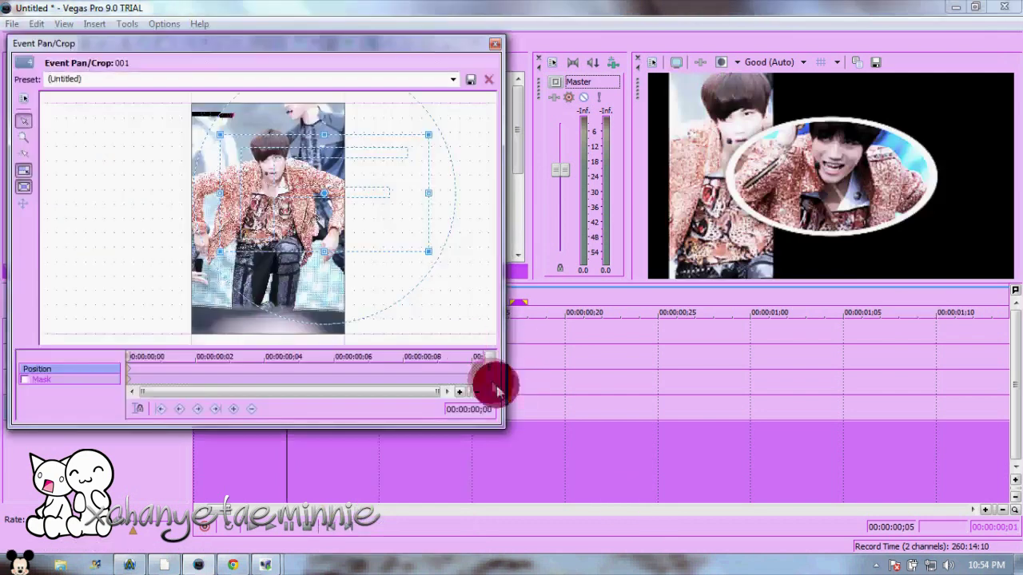
left_click(470, 374)
left_click_drag(371, 192, 370, 196)
left_click(507, 50)
Move the 002 (1) event to track 2, then place the 005 (1) image on track 3 and trim it to 00:00:00;10.
left_click(256, 361)
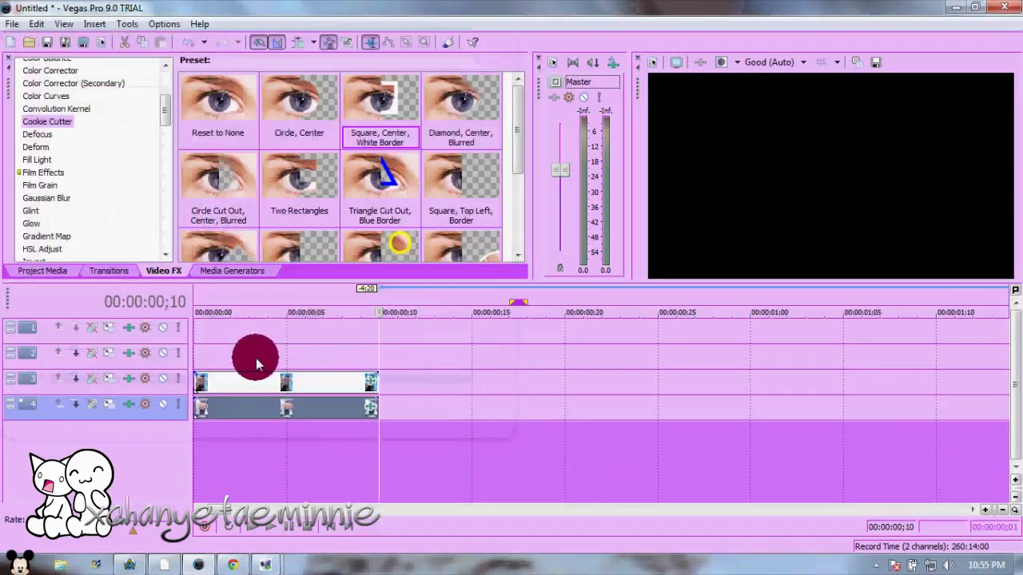
left_click(285, 381)
left_click(43, 272)
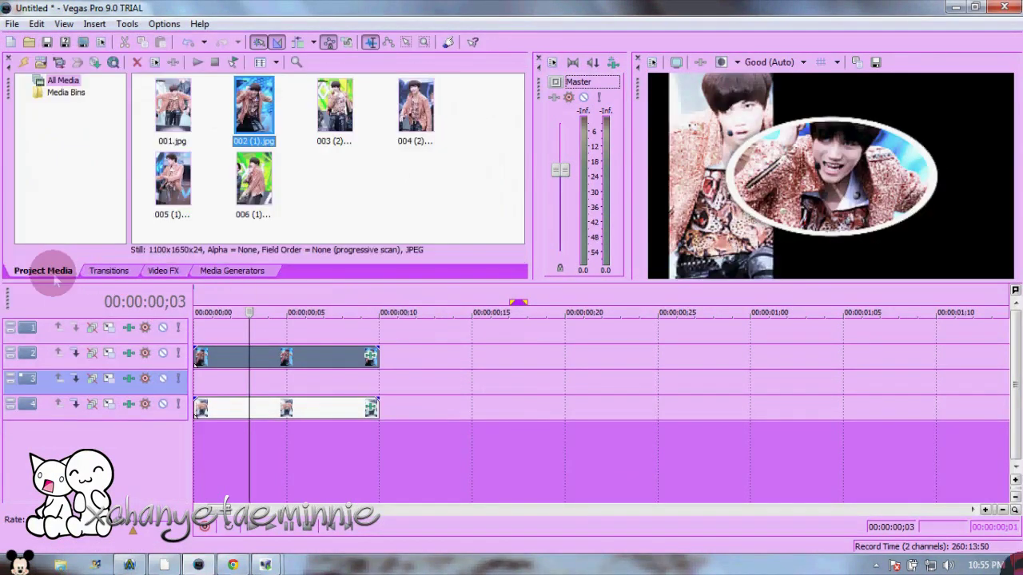
left_click_drag(174, 170, 206, 377)
right_click(377, 383)
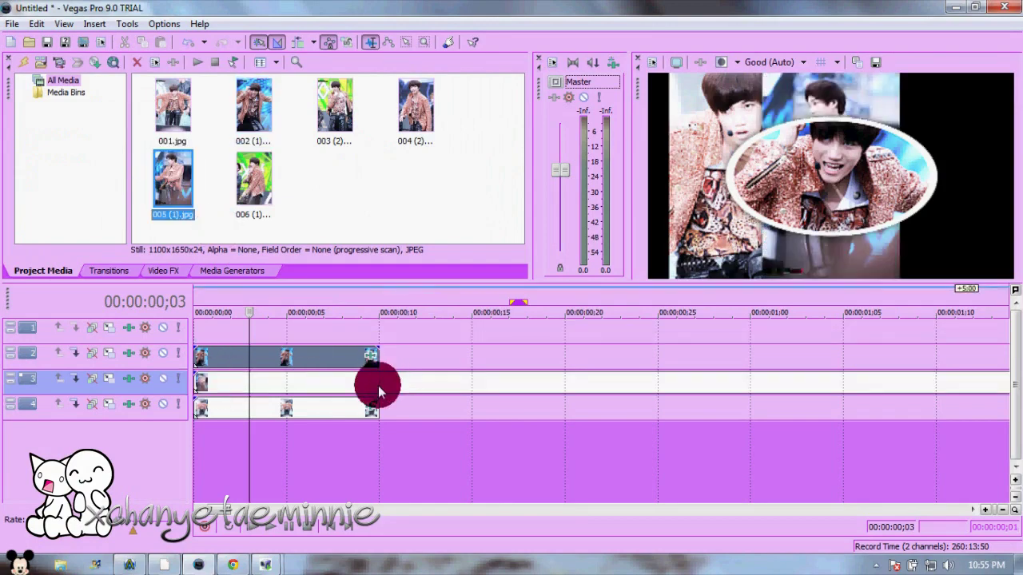
left_click(450, 349)
Crop the 005 (1) event on track 3 to a widescreen frame, placing the subject in the right half of the picture.
right_click(266, 388)
left_click(377, 205)
left_click(368, 79)
left_click(347, 120)
left_click_drag(344, 218, 300, 182)
left_click(495, 44)
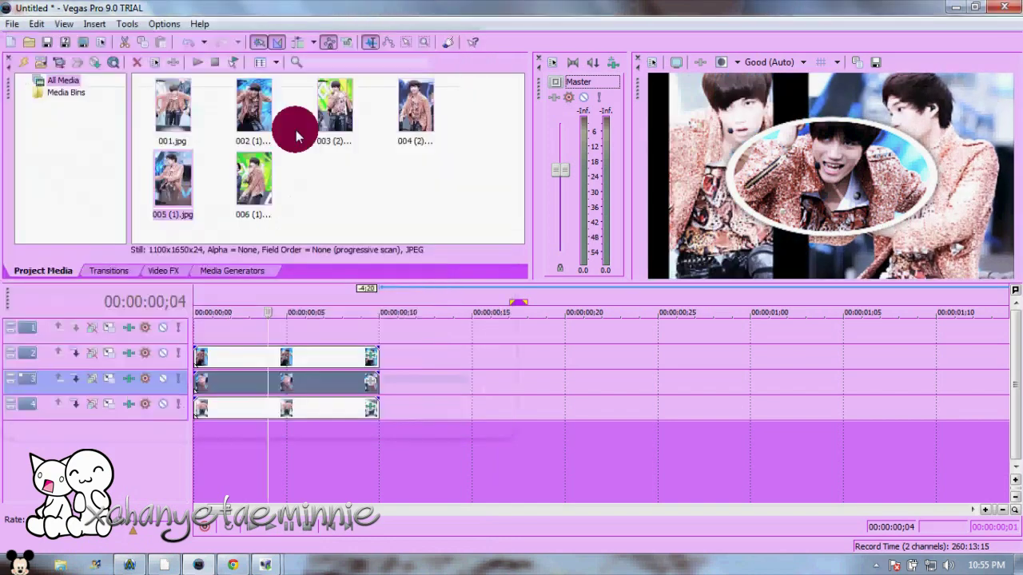
Apply the square Cookie Cutter preset to the 005 (1) event with border 0.00, Repeat Y 10 and size 0.200, centred on the right-hand subject.
left_click(155, 270)
left_click_drag(384, 97, 318, 352)
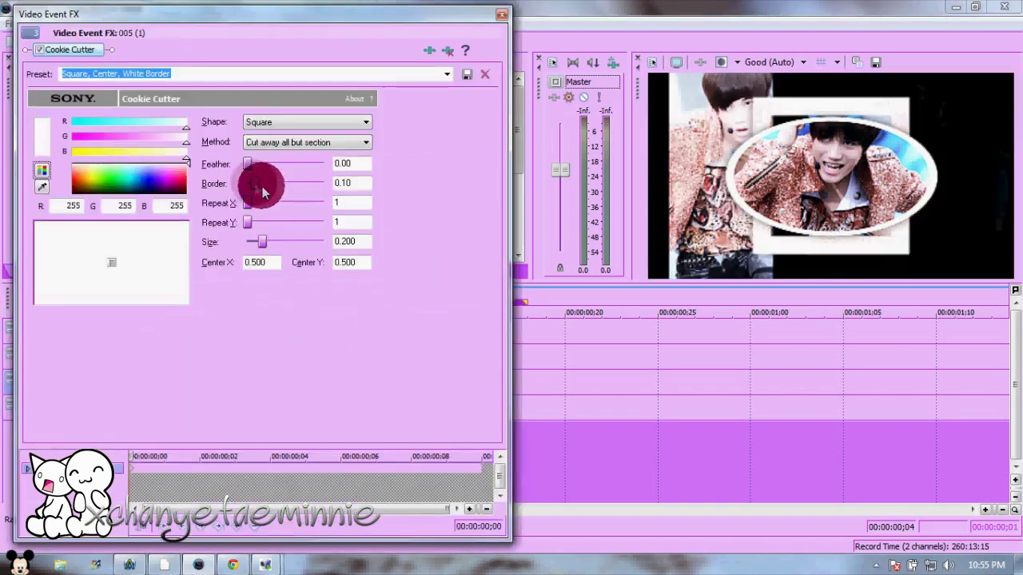
mouse_move(250, 226)
left_mouse_down()
mouse_move(306, 241)
mouse_move(258, 242)
left_mouse_up()
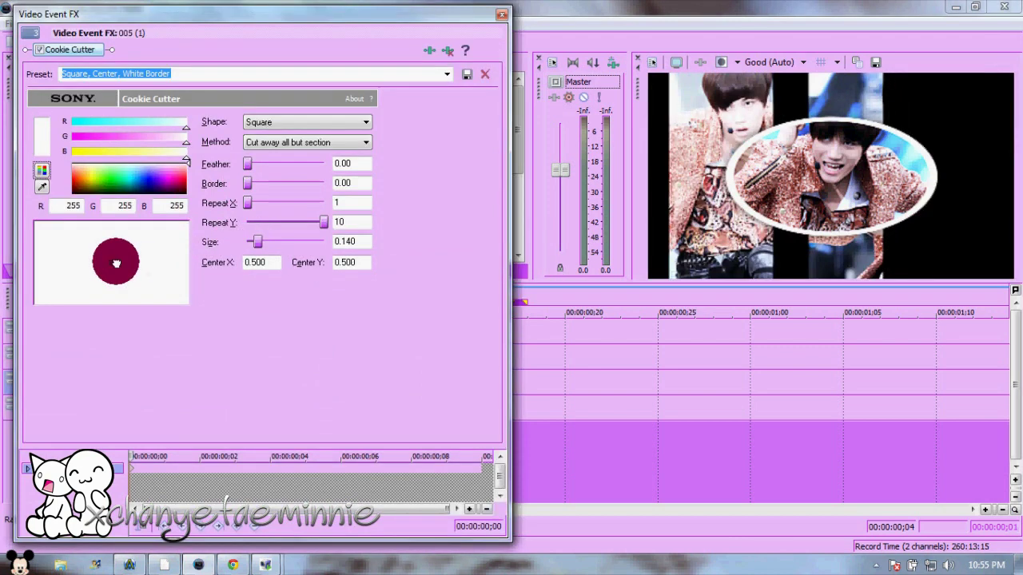
left_click_drag(136, 263, 143, 264)
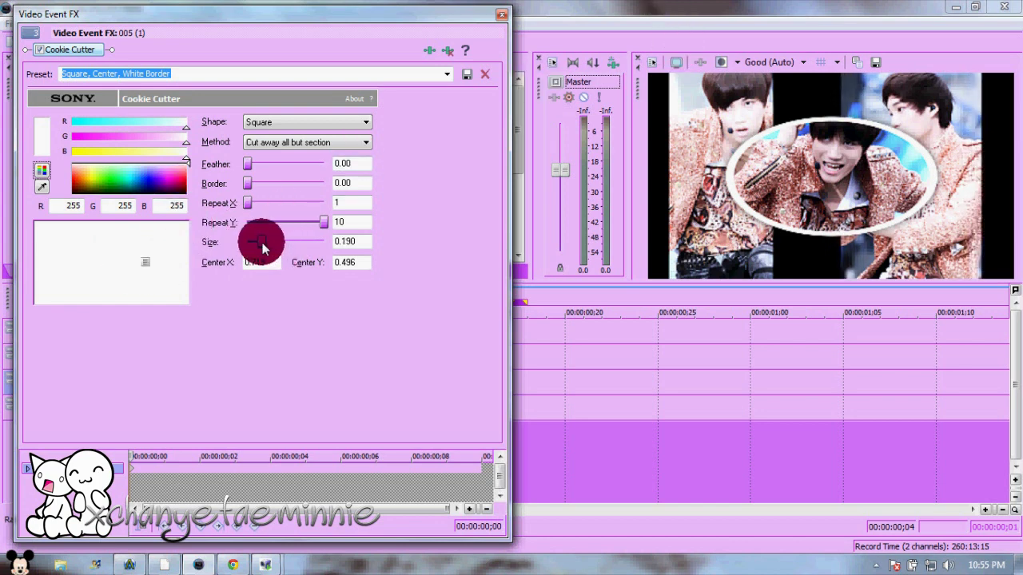
left_click_drag(264, 242, 263, 242)
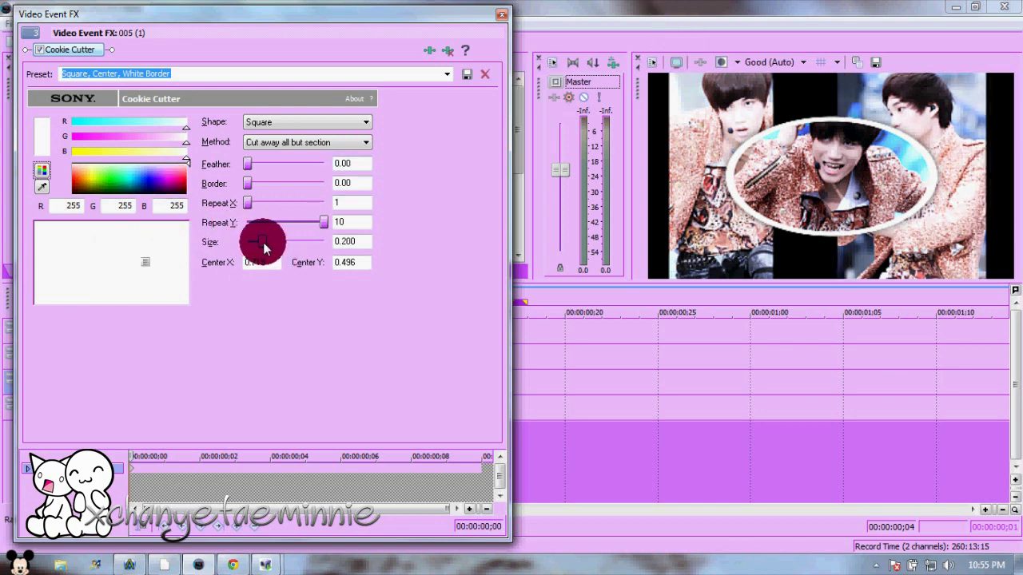
left_click(502, 14)
Adjust the 005 (1) event's crop area and set a pan/crop keyframe for it at the end of the event.
right_click(320, 386)
left_click(410, 224)
left_click_drag(297, 194, 282, 177)
left_click(471, 356)
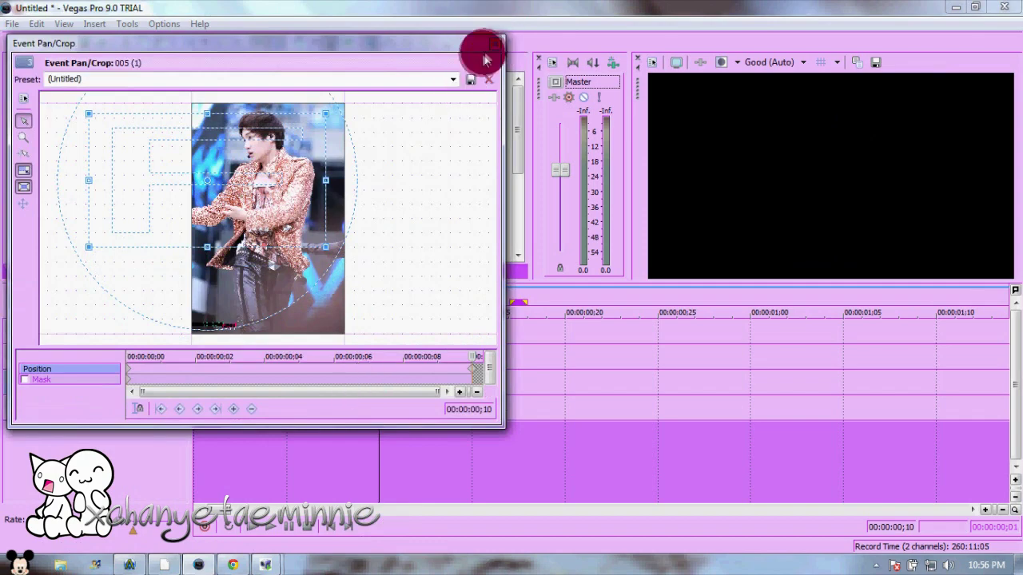
left_click(495, 44)
Enlarge the cookie cutter section of the 001 event on track 4 and slightly adjust its centre.
left_click(302, 408)
left_click(371, 410)
left_click_drag(256, 240, 264, 242)
left_click_drag(68, 261, 69, 264)
left_click(501, 14)
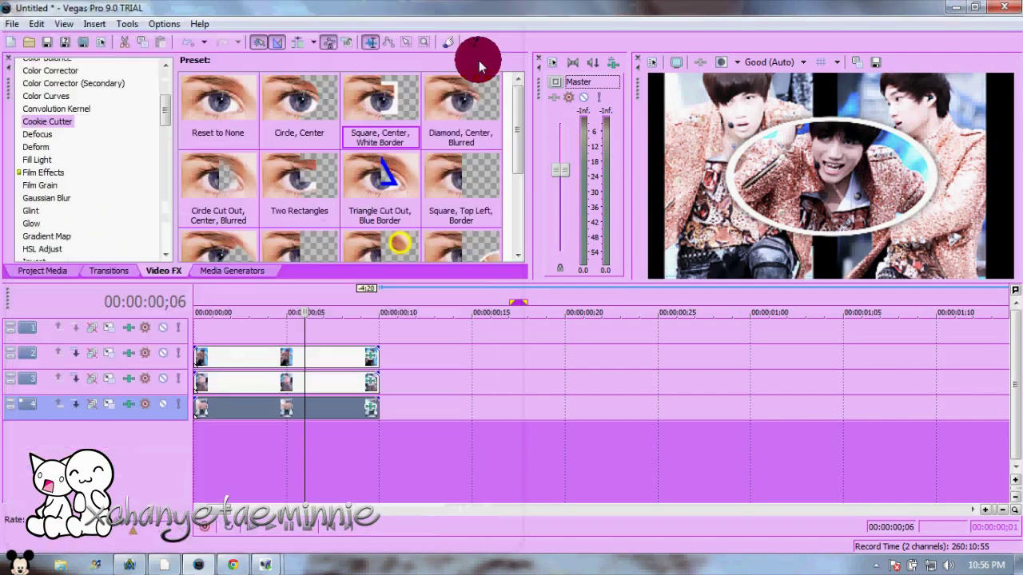
Set the 005 (1) event's cookie cutter centre to about X 0.748, Y 0.478.
left_click(244, 382)
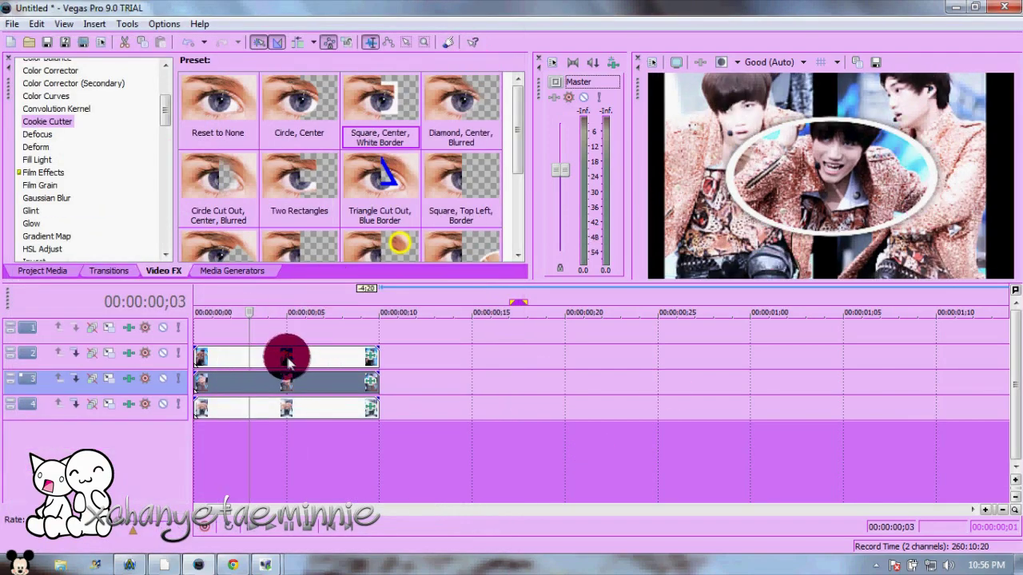
left_click(371, 381)
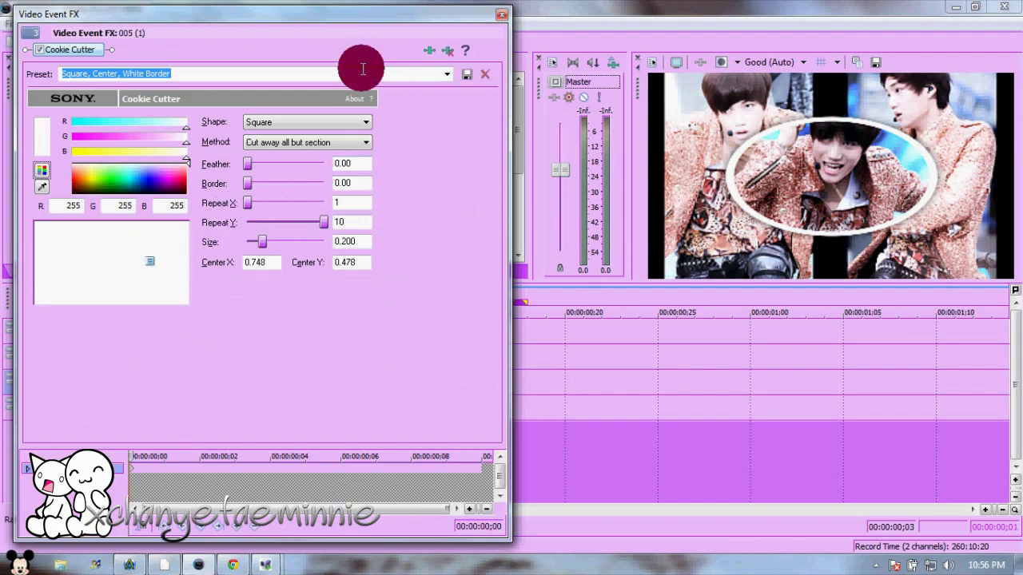
left_click(502, 15)
Extend the events on tracks 3 and 4 to 00:00:00;15 with five-frame fades at both ends, and start the track 2 event at 00:00:00;03.
left_click_drag(194, 374, 283, 376)
left_click_drag(194, 400, 286, 404)
left_click_drag(379, 406, 472, 407)
left_click_drag(378, 382, 472, 383)
left_click_drag(373, 355, 428, 356)
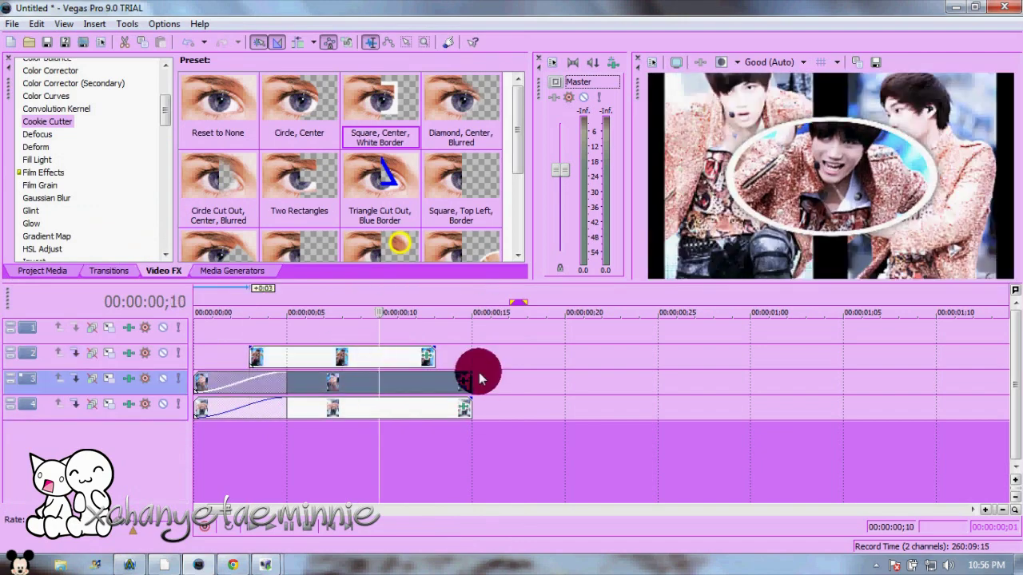
left_click_drag(397, 388, 472, 393)
Move the closing pan/crop keyframes of the lengthened 001 and 005 (1) events to the new event ends.
right_click(336, 411)
left_click(460, 119)
left_click(489, 16)
right_click(369, 381)
left_click(436, 266)
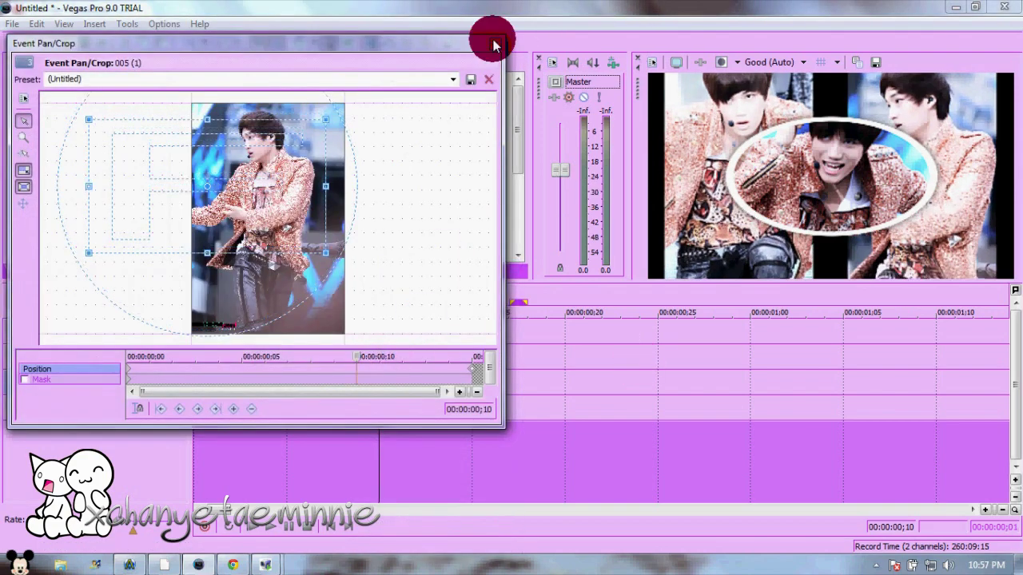
left_click(495, 45)
Apply the NewBlue Roll transition with the Push Down preset to the fade-in of the event on track 3.
left_click(250, 338)
left_click(111, 270)
left_click_drag(146, 160, 145, 200)
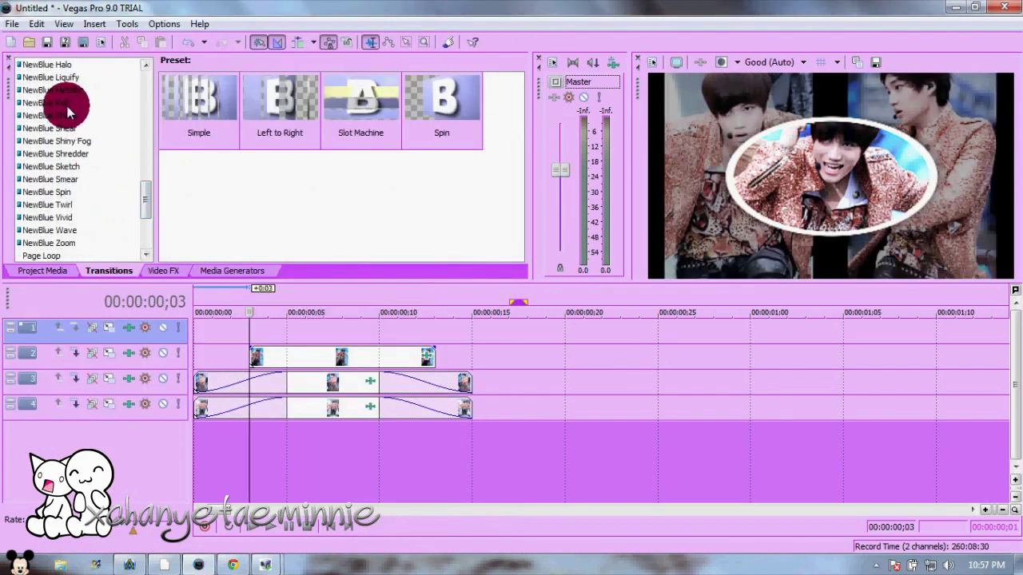
left_click(68, 106)
left_click(520, 133)
left_click_drag(440, 119, 258, 381)
left_click(494, 28)
Try the NewBlue Roll Push Up preset on the fade-in of the track 4 event and replace it with Push Right.
left_click_drag(366, 192, 267, 400)
left_click(501, 16)
left_click_drag(279, 199, 247, 411)
left_click(501, 16)
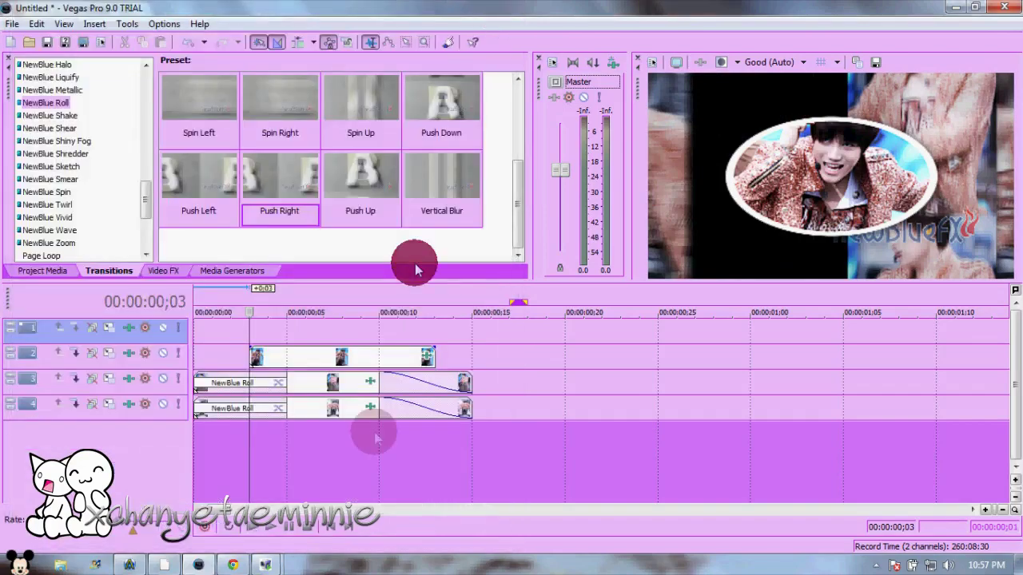
Apply NewBlue Roll transitions to the fade-outs of the events on tracks 3 and 4, using the Push Up preset on track 4.
key("space")
left_click_drag(429, 388, 429, 388)
left_click(501, 16)
left_click_drag(415, 424, 414, 423)
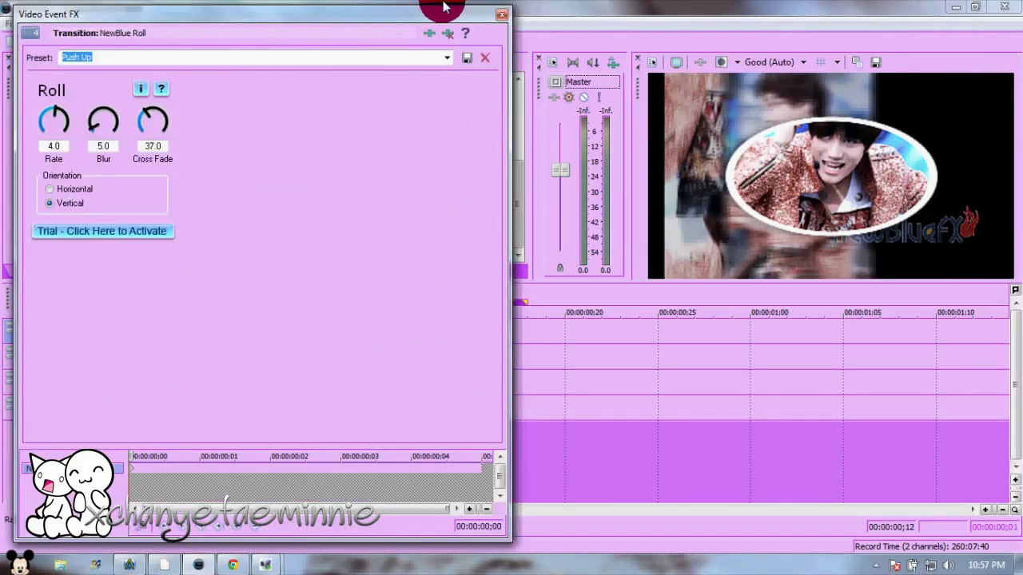
left_click(501, 15)
Give the 002 (1) event on track 2 a fade-in ending at 00:00:00;07 and a fade-out starting at 00:00:00;09.
left_click(232, 438)
left_click_drag(230, 436, 360, 367)
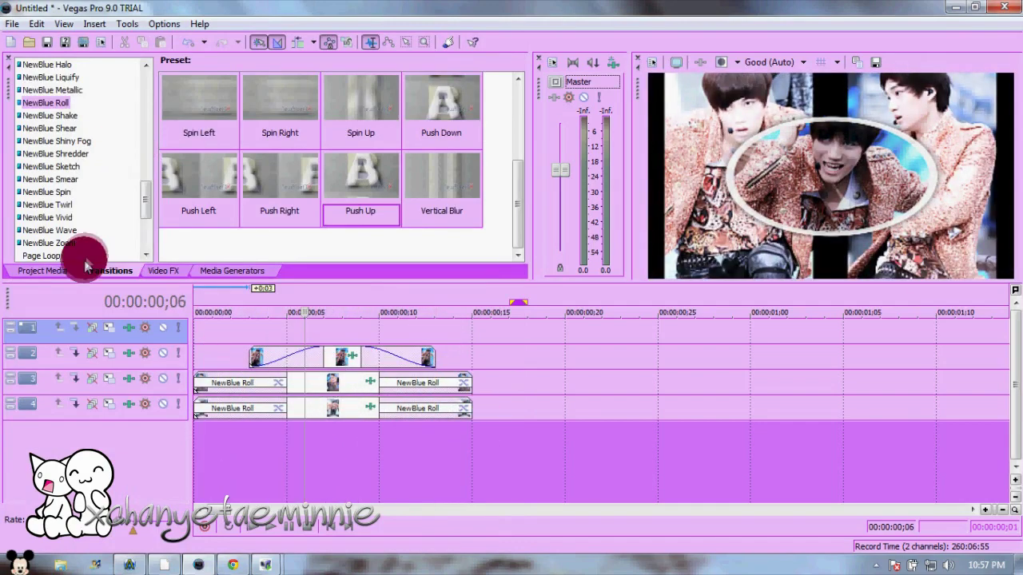
Apply the NewBlue Zoom transition with the Multiple Images preset to the fade-in of the event on track 2.
left_click(64, 242)
left_click_drag(519, 165, 514, 235)
left_click_drag(280, 104, 308, 353)
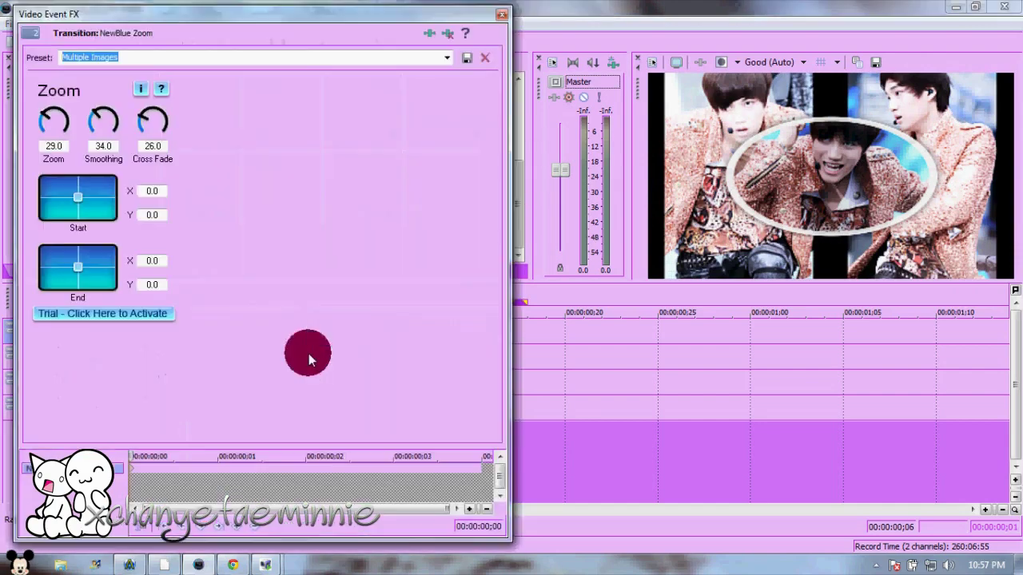
left_click(92, 145)
left_click_drag(149, 124, 146, 124)
left_click_drag(42, 113, 42, 123)
left_click(502, 14)
Apply the NewBlue 3D Plane Explode transition with the Explode with Trails preset to the fade-out of the event on track 2.
left_click_drag(143, 195, 145, 149)
left_click(110, 150)
left_click(97, 175)
left_click(97, 185)
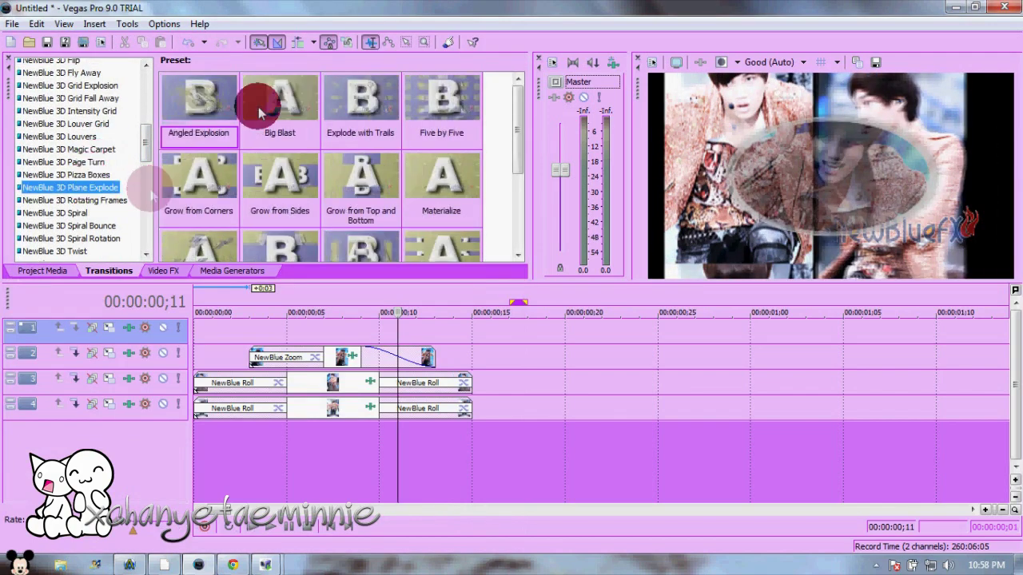
left_click_drag(388, 102, 404, 358)
left_click(505, 6)
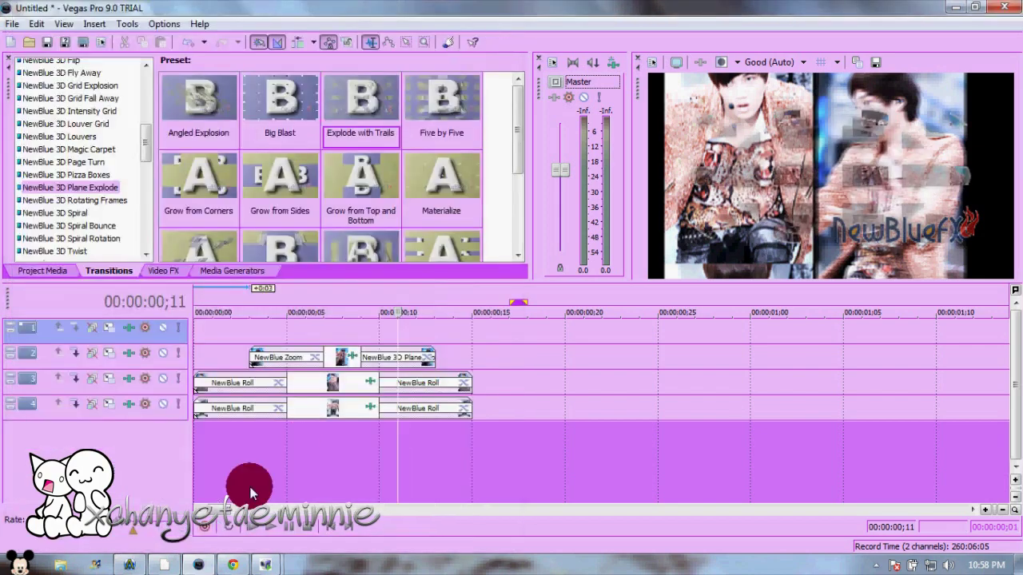
Play back the first section of the collage on tracks 2 to 4.
left_click(236, 445)
left_click_drag(232, 440, 162, 437)
left_click(274, 530)
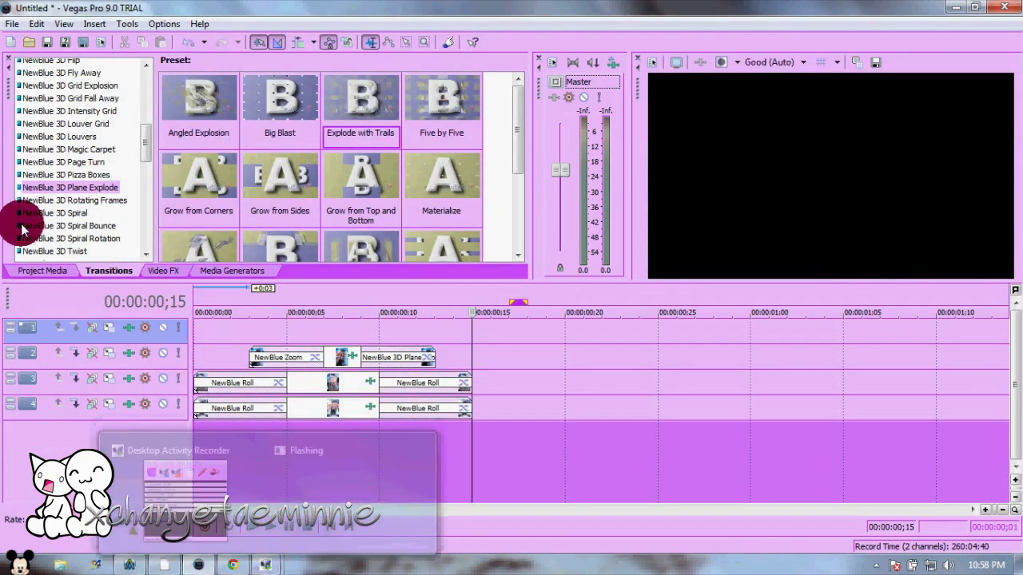
Place 004 (2).jpg on track 3 starting at 00:00:00;15 and cut it off at 00:00:00;25, deleting the remainder.
left_click(42, 271)
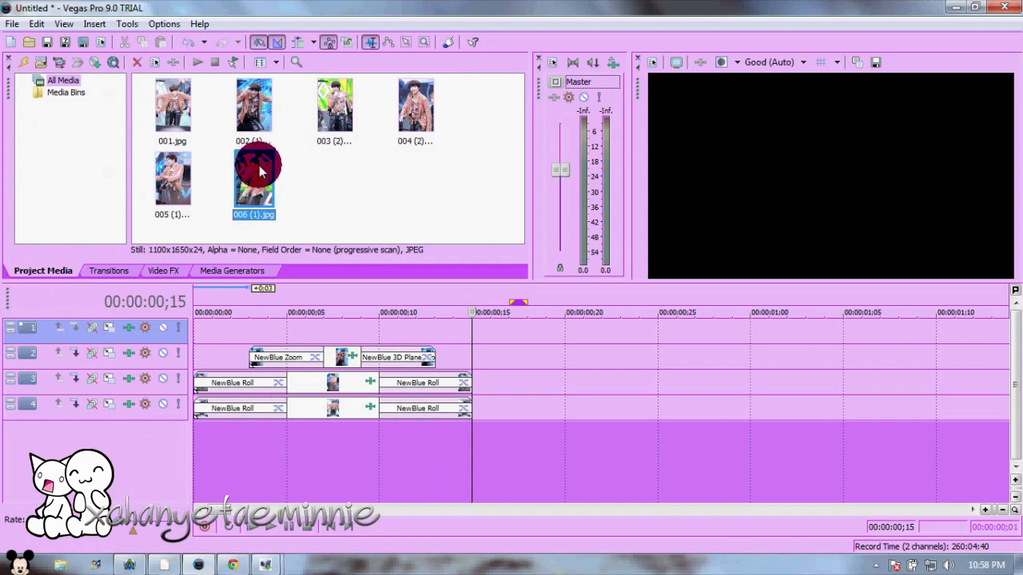
left_click_drag(419, 115, 472, 194)
left_click_drag(490, 389, 474, 387)
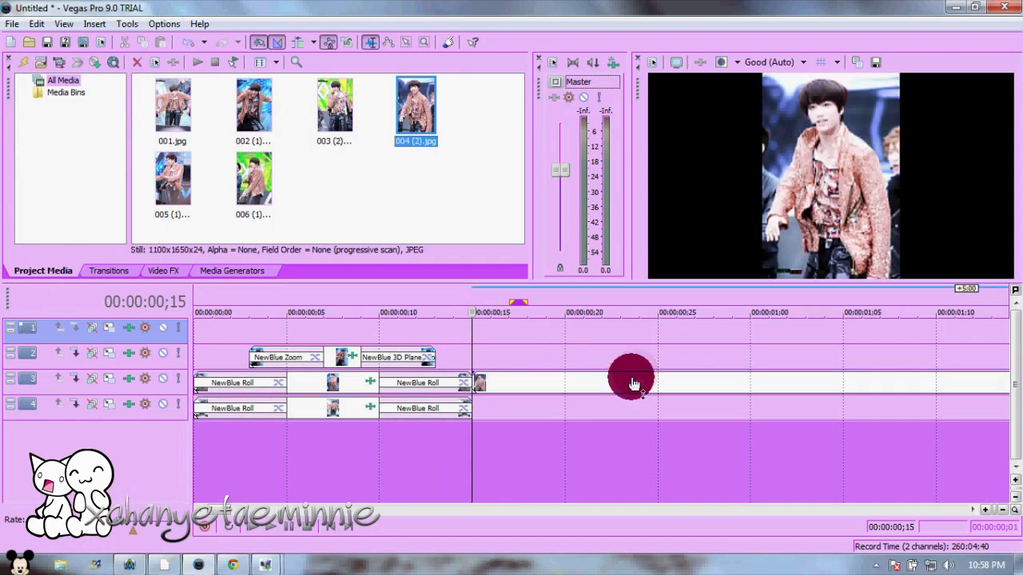
left_click(668, 386)
key("s")
right_click(668, 385)
left_click(693, 364)
Crop the 004 (2) event to a widescreen frame around the person's head and shoulders.
right_click(619, 383)
left_click(684, 266)
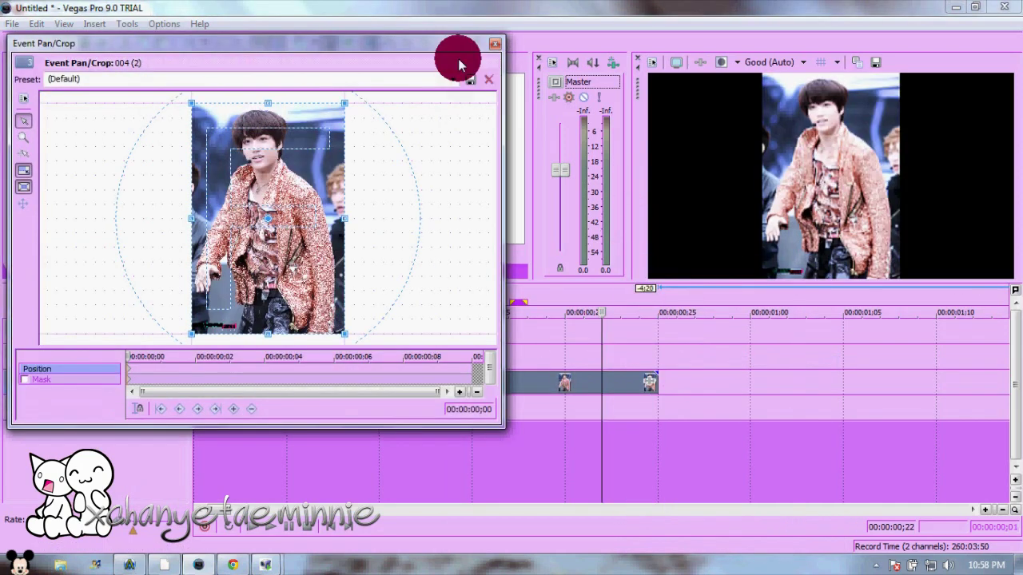
left_click(453, 79)
left_click(319, 121)
left_click_drag(345, 211, 330, 170)
left_click(495, 43)
Apply the Cookie Cutter effect with the Circle, Center preset to the 004 (2) event.
left_click(165, 272)
mouse_move(160, 108)
left_mouse_down()
mouse_move(149, 235)
mouse_move(160, 107)
left_mouse_up()
left_click_drag(591, 382, 591, 382)
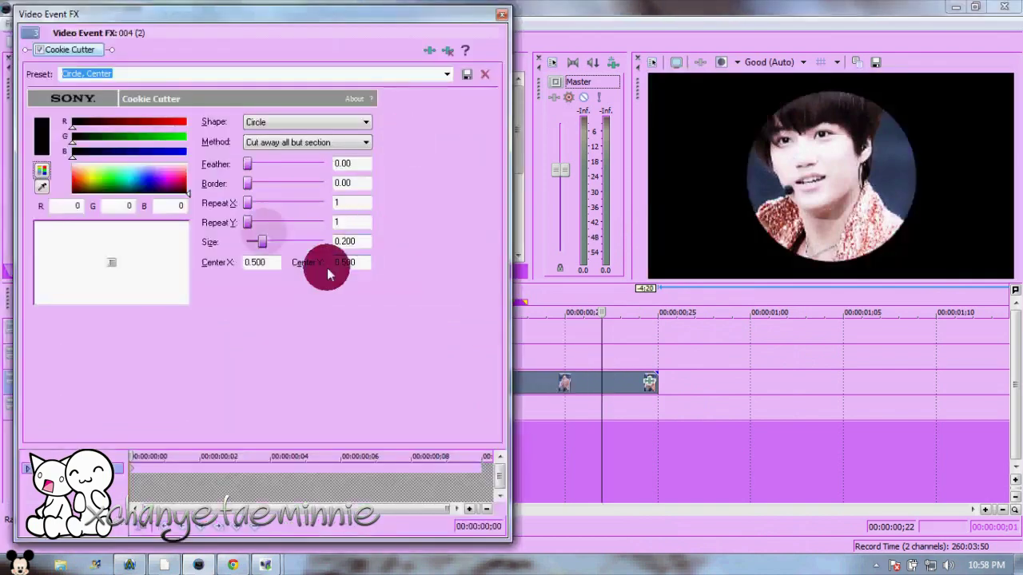
left_click(502, 14)
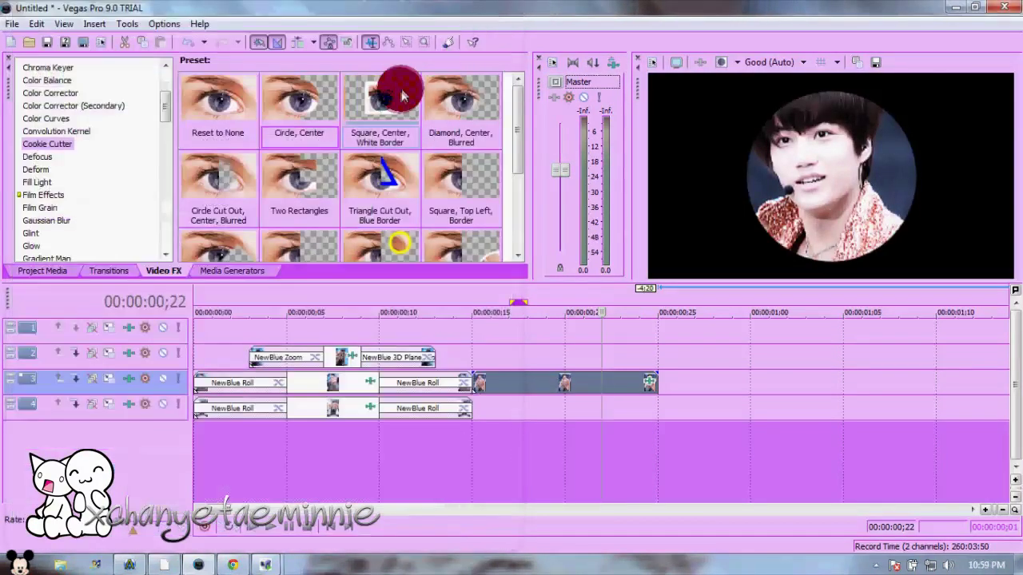
Add a second Cookie Cutter to the 004 (2) event with the Square, Center, White Border preset, border 0.00 and a larger size.
left_click_drag(584, 386, 584, 386)
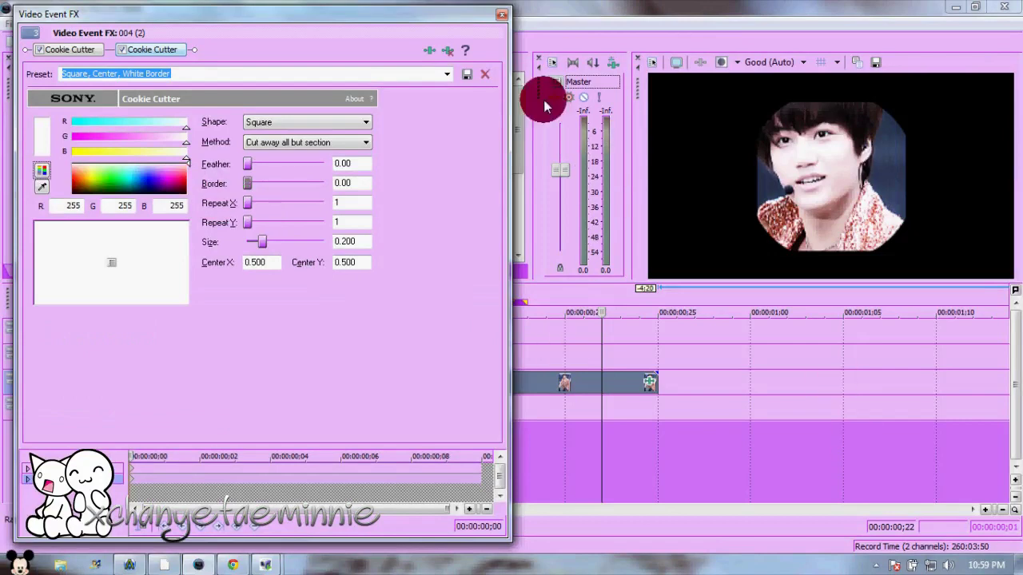
mouse_move(269, 243)
left_mouse_down()
mouse_move(285, 230)
mouse_move(263, 237)
mouse_move(269, 251)
left_mouse_up()
left_click(502, 16)
Set the circle Cookie Cutter's size to 0.260 and reduce the square Cookie Cutter so it trims the circle's edges.
left_click(80, 56)
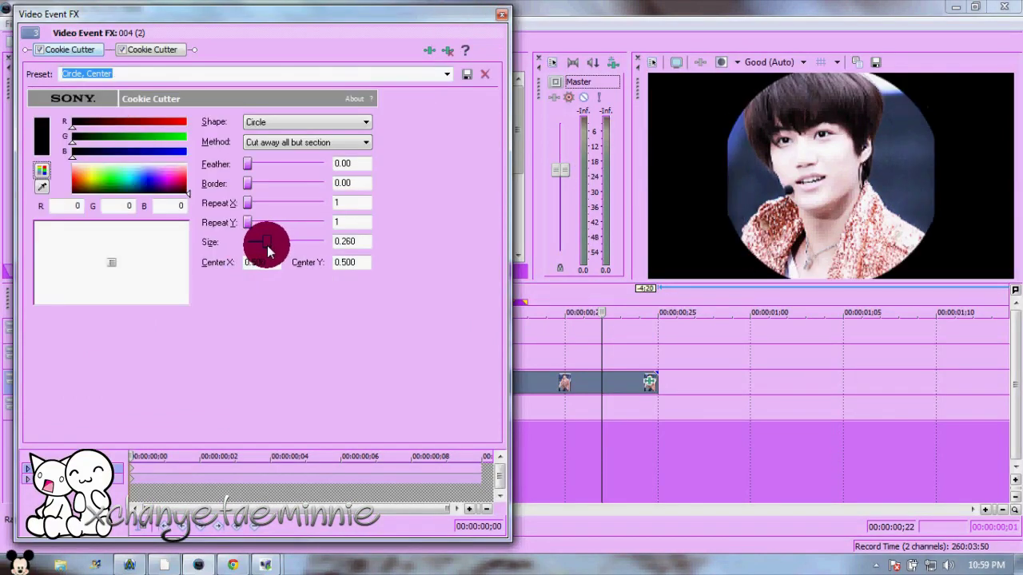
left_click(151, 49)
left_click_drag(266, 242, 268, 242)
left_click(502, 15)
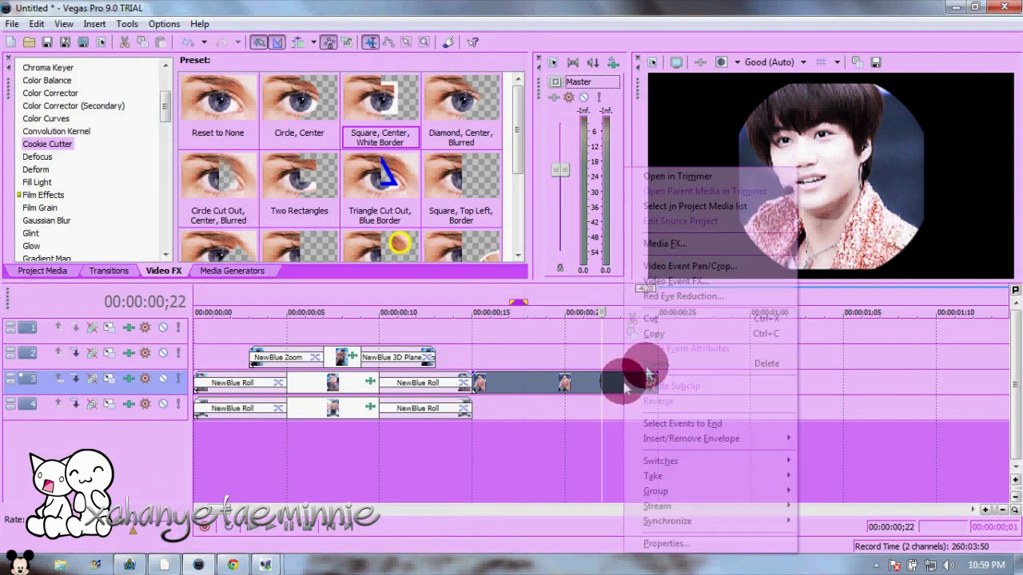
Adjust the 004 (2) event's pan/crop framing and move it to track 1 with a fade-in ending at about 00:00:00;19.
left_click(649, 383)
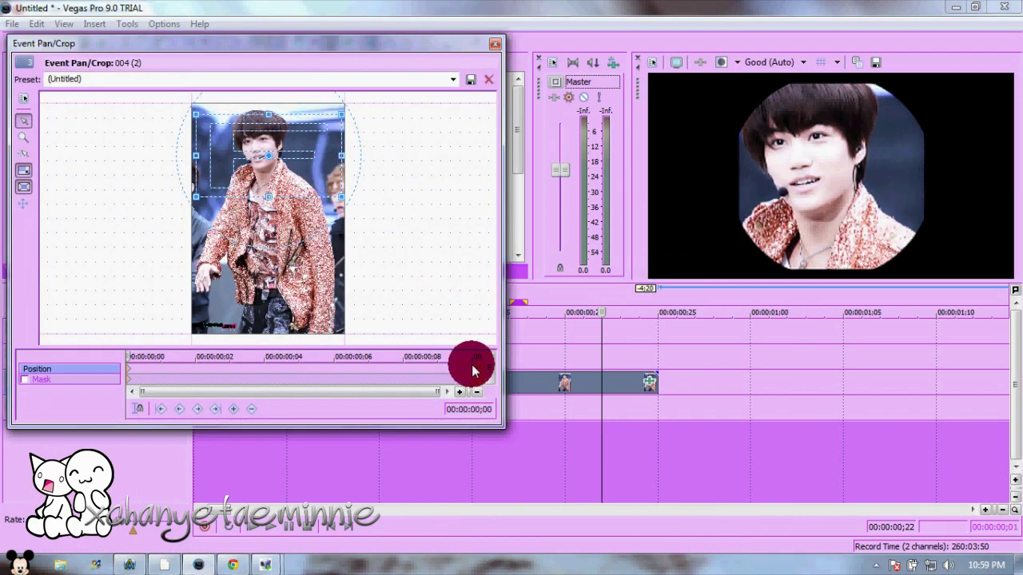
left_click(495, 43)
left_click_drag(513, 377, 571, 338)
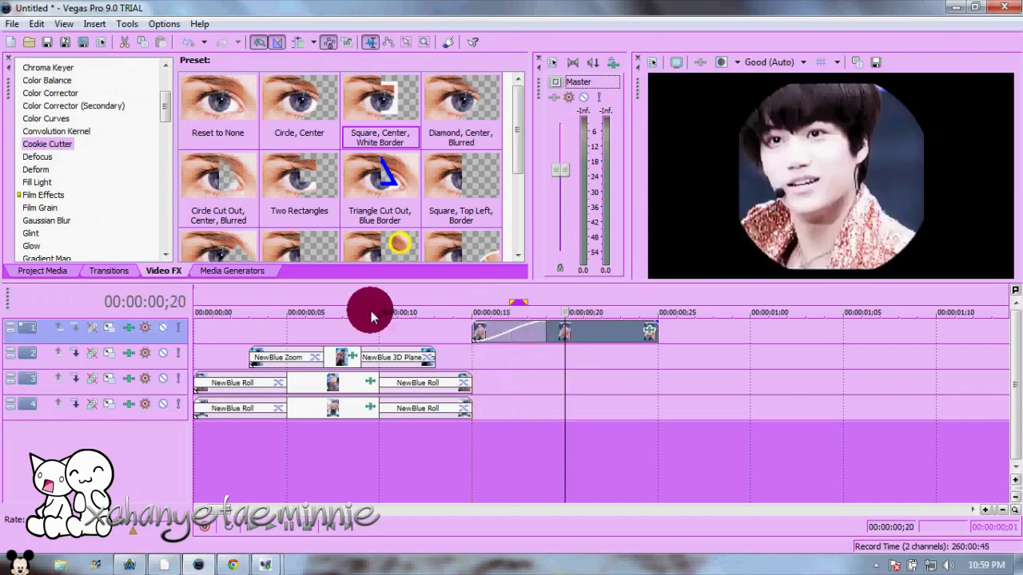
Animate track 1 with Track Motion from 1,152.69 × 648.39 at 00:00:00;14 to 1,281.00 × 720.56 at 00:00:00;24.
left_click(120, 271)
left_click(210, 272)
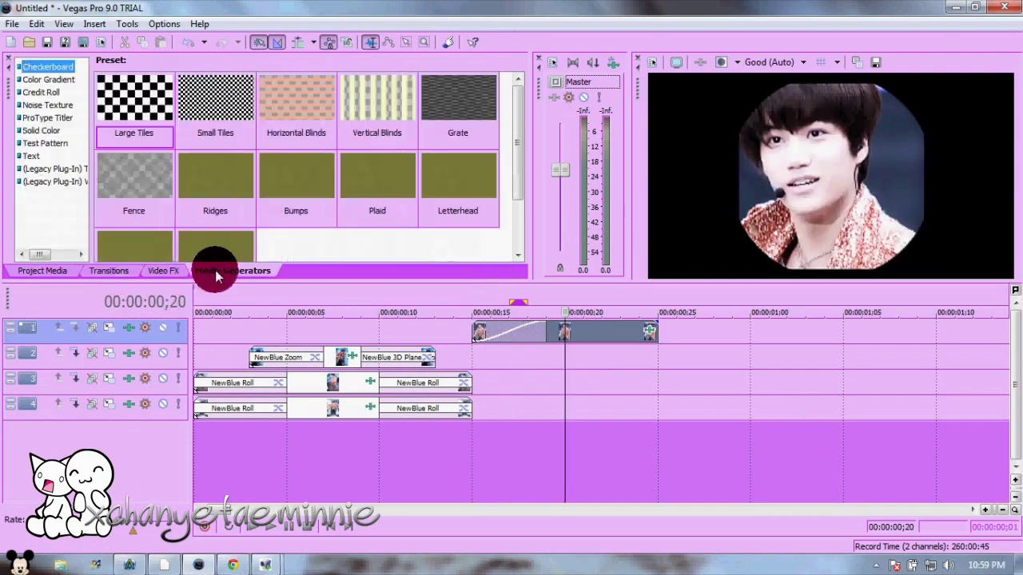
left_click(109, 329)
left_click_drag(533, 105, 346, 35)
left_click_drag(639, 347, 530, 457)
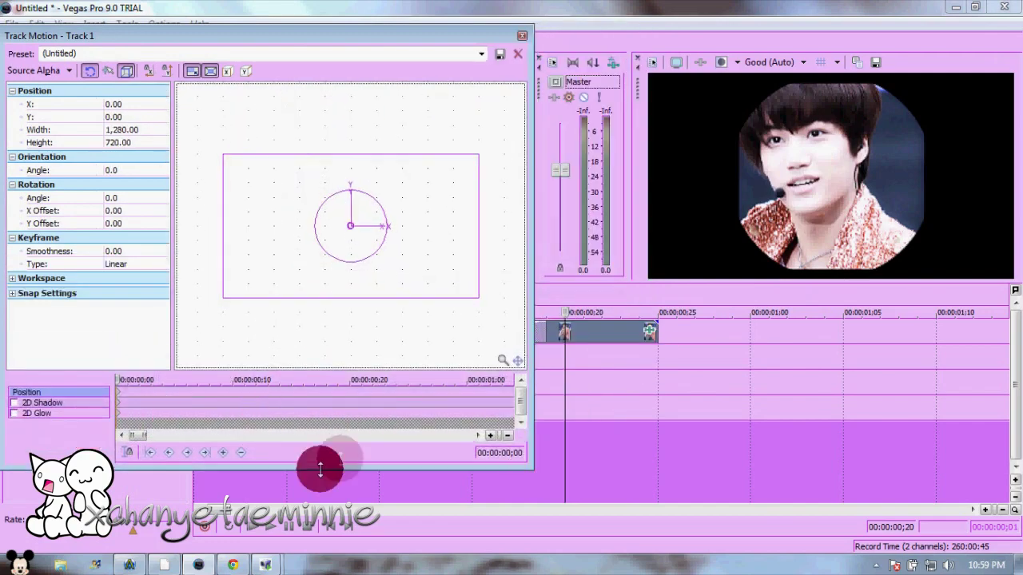
left_click_drag(379, 400, 279, 396)
left_click(244, 284)
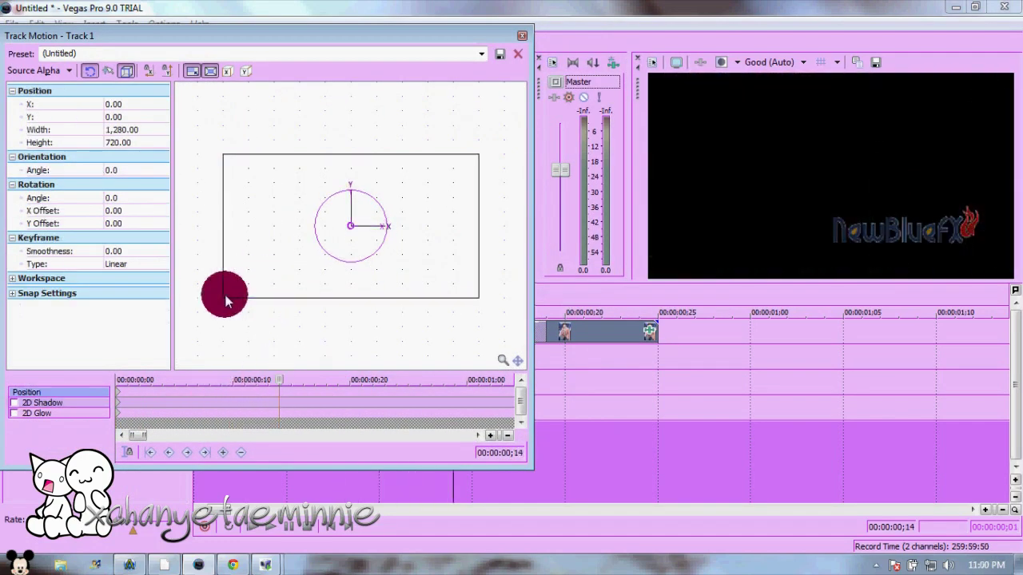
left_click_drag(323, 400, 397, 391)
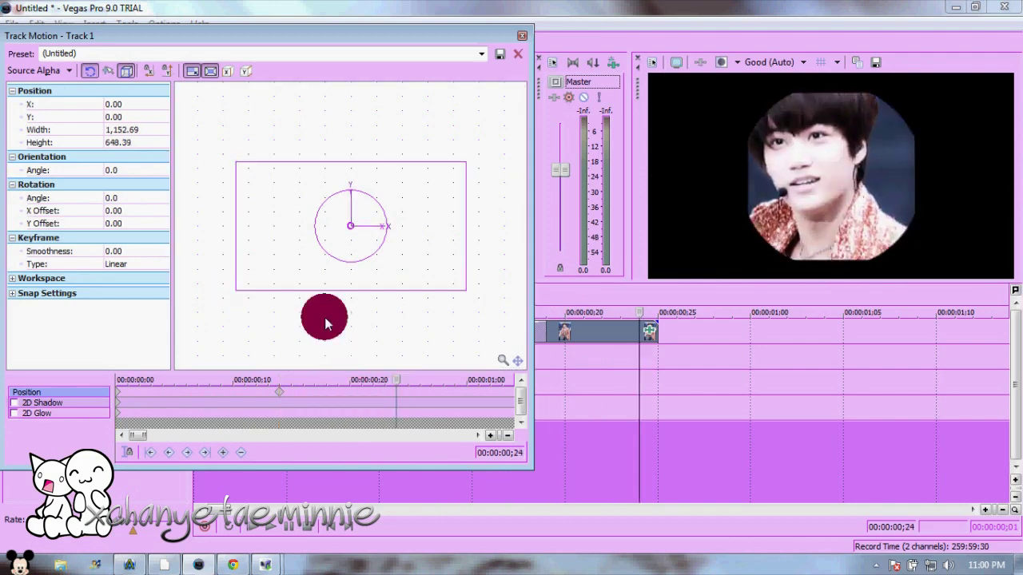
left_click_drag(461, 284, 479, 301)
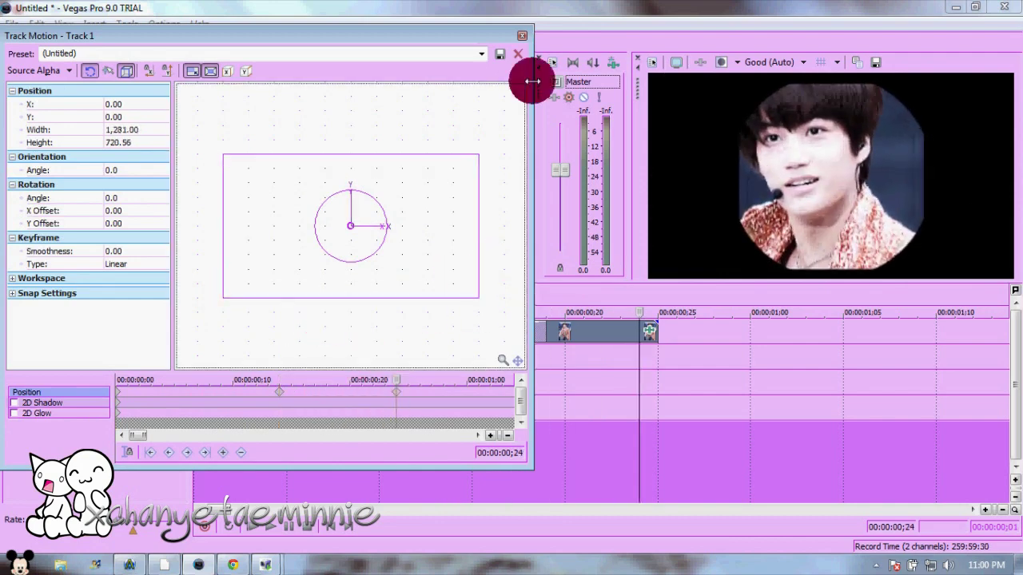
left_click(522, 36)
Apply the NewBlue Roll transition with the Push Down preset to the fade-in of the event on track 1.
left_click_drag(515, 368, 540, 357)
left_click(504, 358)
left_click(90, 270)
left_click_drag(148, 139, 148, 199)
left_click(73, 230)
left_click(64, 104)
left_click(64, 93)
left_click_drag(518, 120, 520, 192)
left_click_drag(463, 124, 545, 335)
left_click(502, 12)
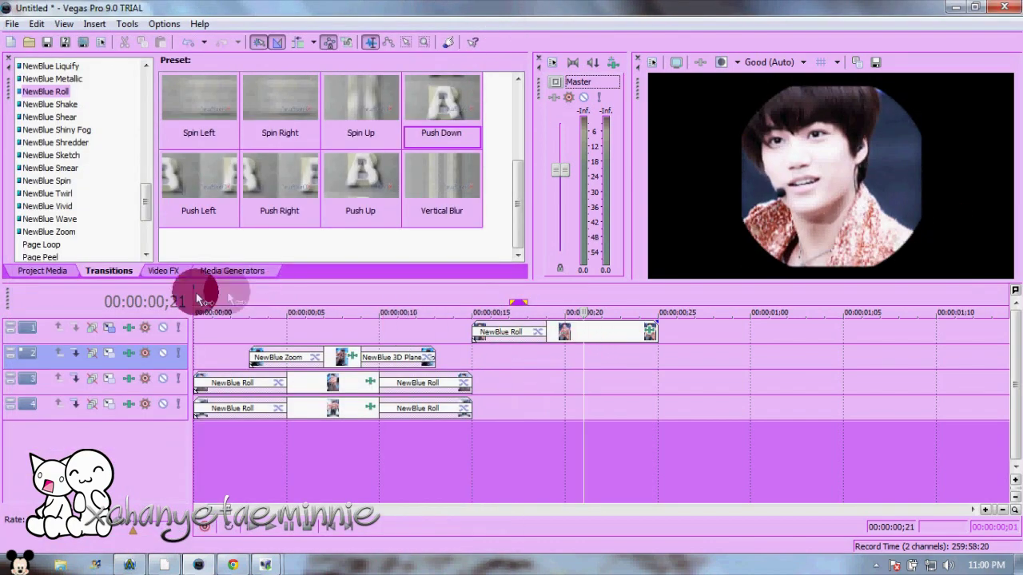
Add a Default Text event on a new track below track 4, starting at 00:00:00;15.
left_click(163, 270)
left_click(230, 270)
left_click(30, 156)
left_click_drag(135, 100, 478, 449)
left_click_drag(572, 80, 293, 32)
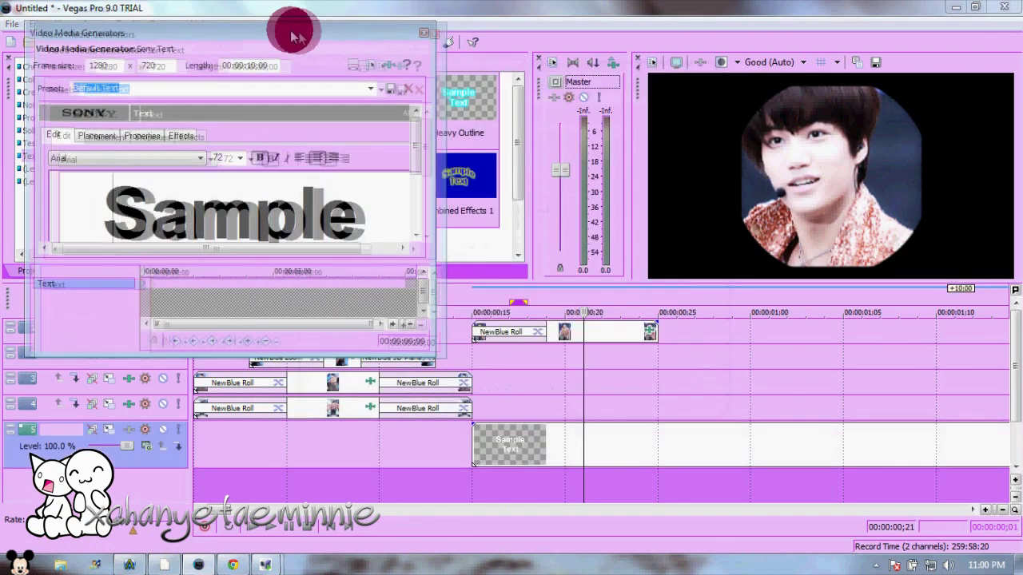
left_click_drag(427, 347, 527, 550)
Replace the sample text with a long row of X characters spanning the frame and set its font size to 24.
key("ctrl+a")
type("XXXXXXXXXXXXXXX")
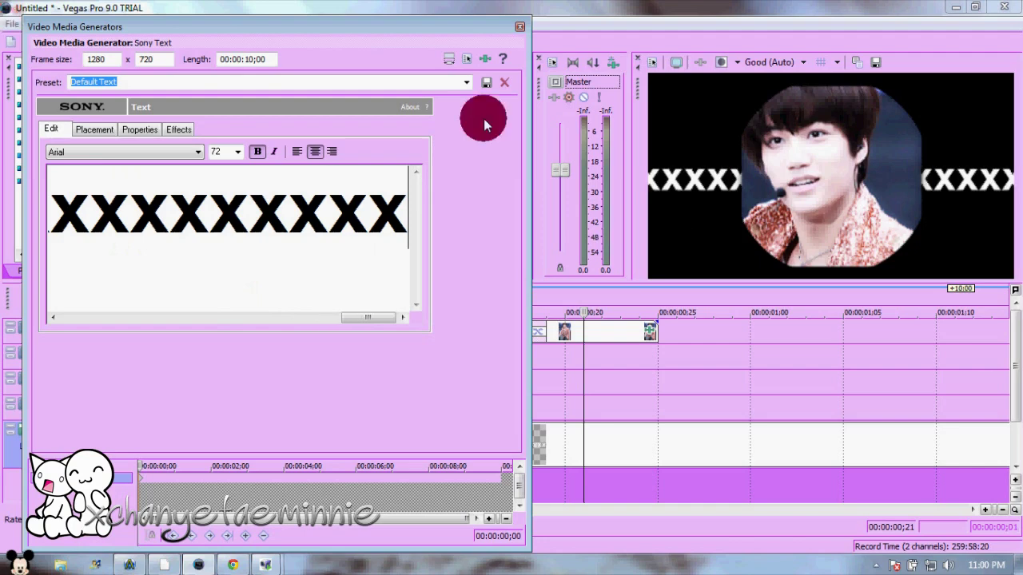
left_click_drag(412, 216, 3, 27)
left_click(229, 151)
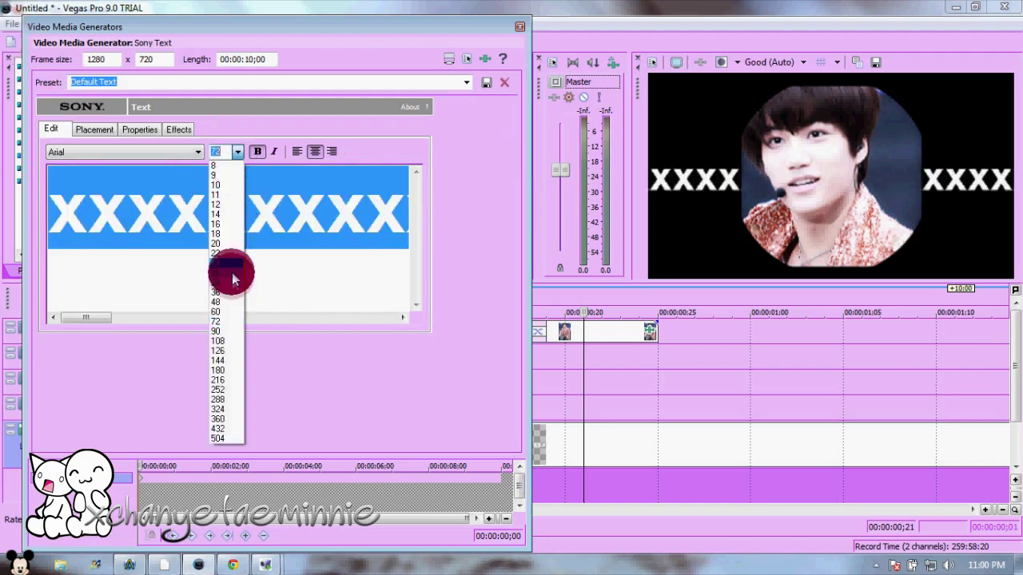
left_click(238, 269)
left_click(238, 151)
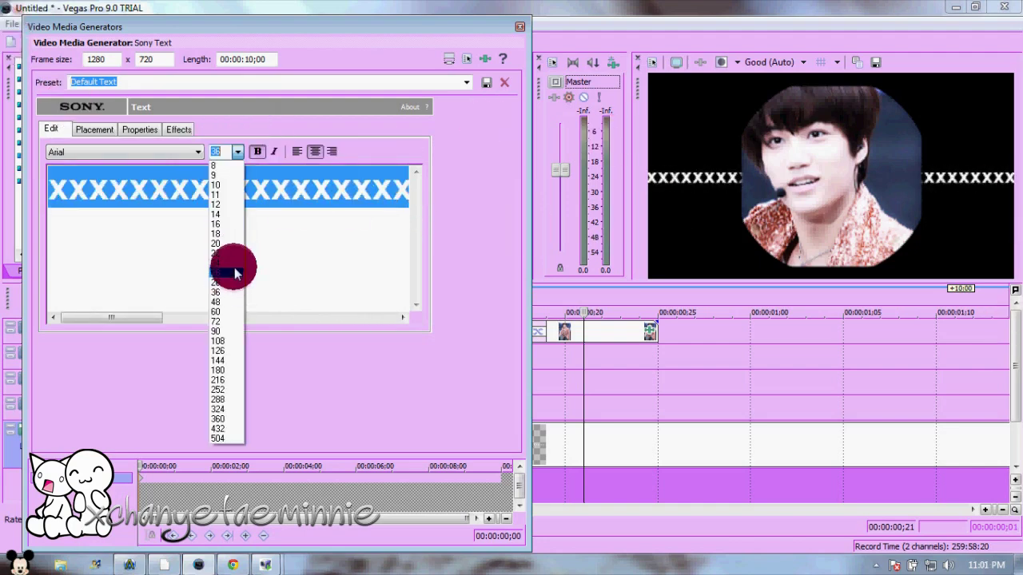
left_click(234, 263)
Set the text color to RGB 216, 134, 255 and change the font to BrowalliaUPC without bold.
left_click(142, 129)
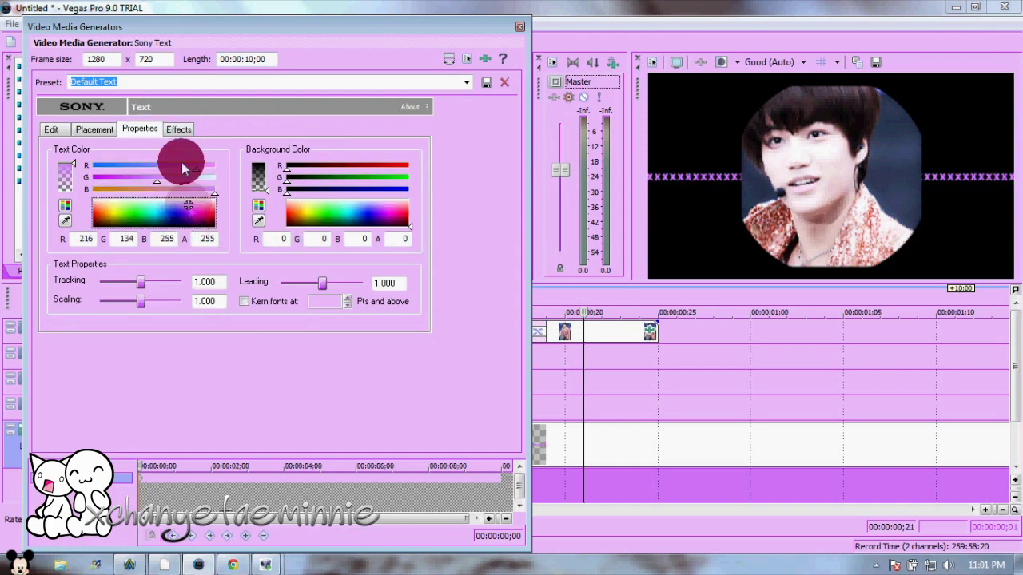
left_click(50, 129)
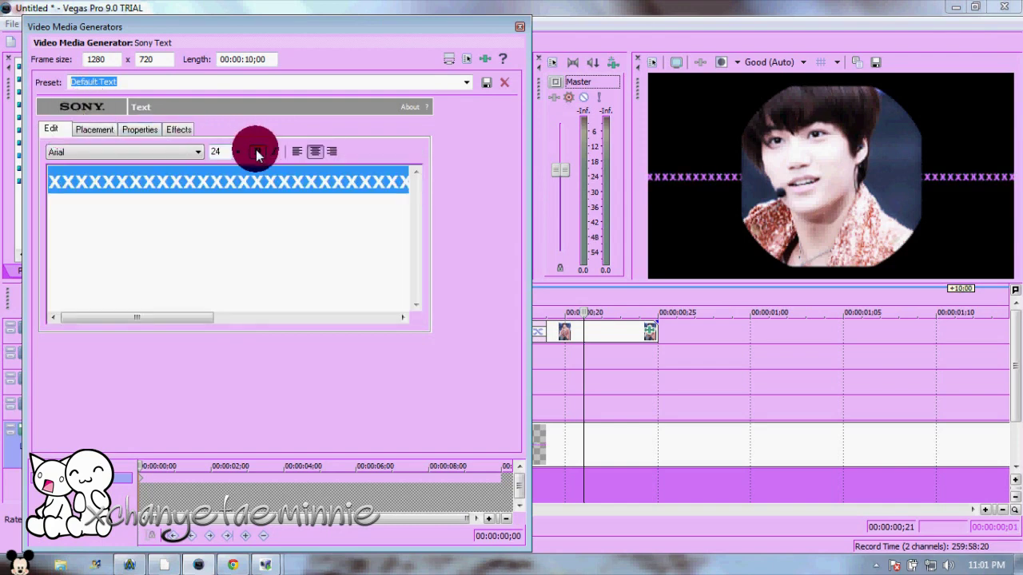
left_click(137, 151)
left_click(149, 255)
left_click(198, 152)
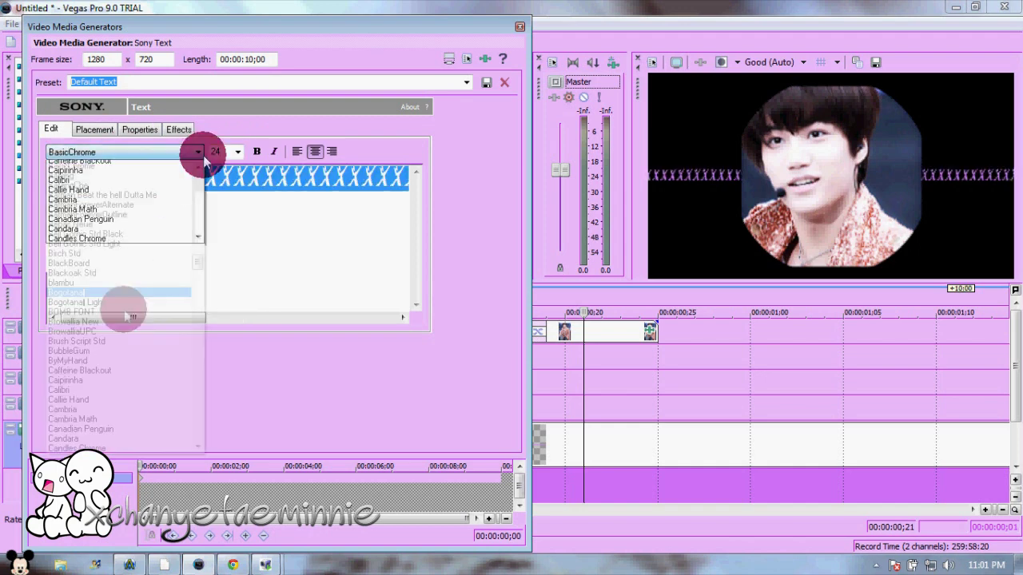
left_click(138, 318)
left_click(393, 180)
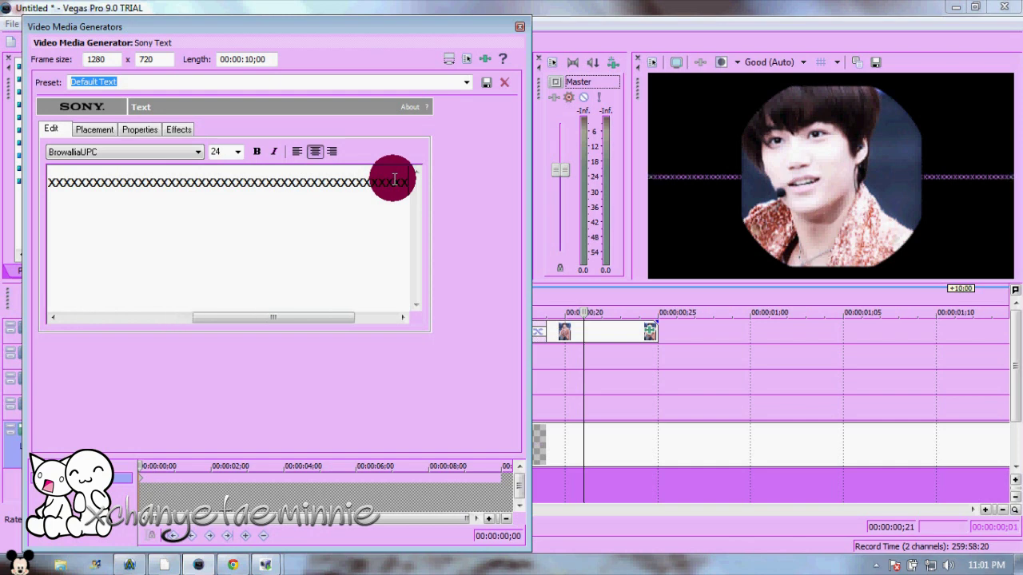
Increase the font size of the whole row of X characters and close the text generator.
key("ctrl+a")
left_click(237, 151)
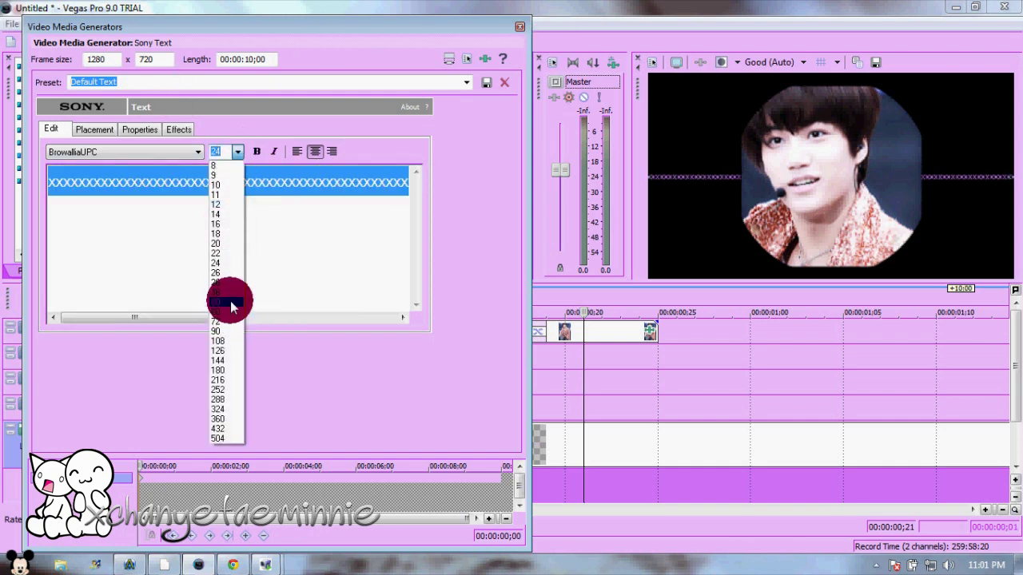
left_click(231, 296)
left_click(519, 27)
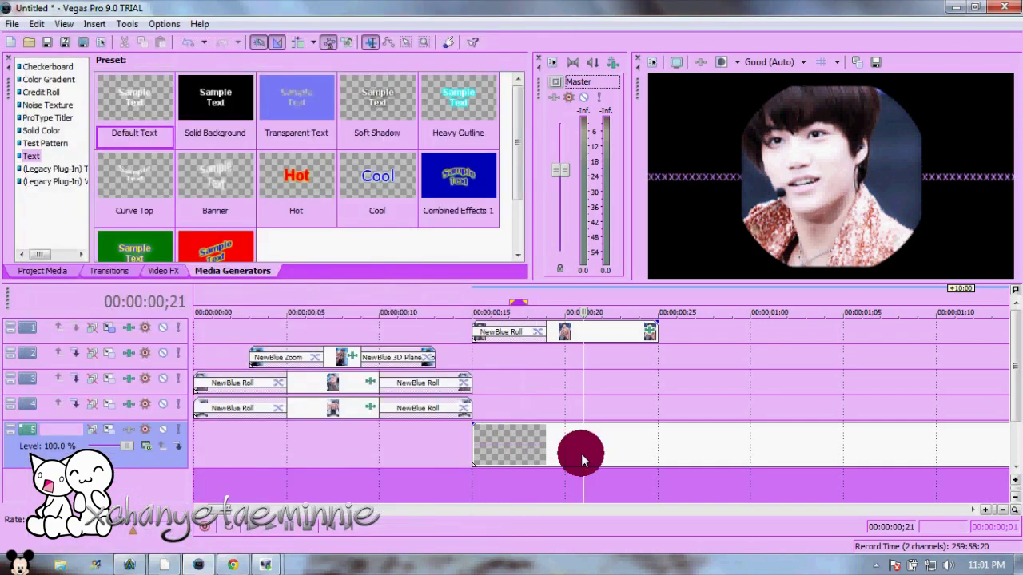
Cut the text event on track 5 at 00:00:00;25 and delete the remainder.
left_click(661, 438)
key("s")
right_click(679, 440)
left_click(713, 268)
Rotate the pan/crop frame of the text event so the row of X characters rises diagonally to the right.
left_click(602, 442)
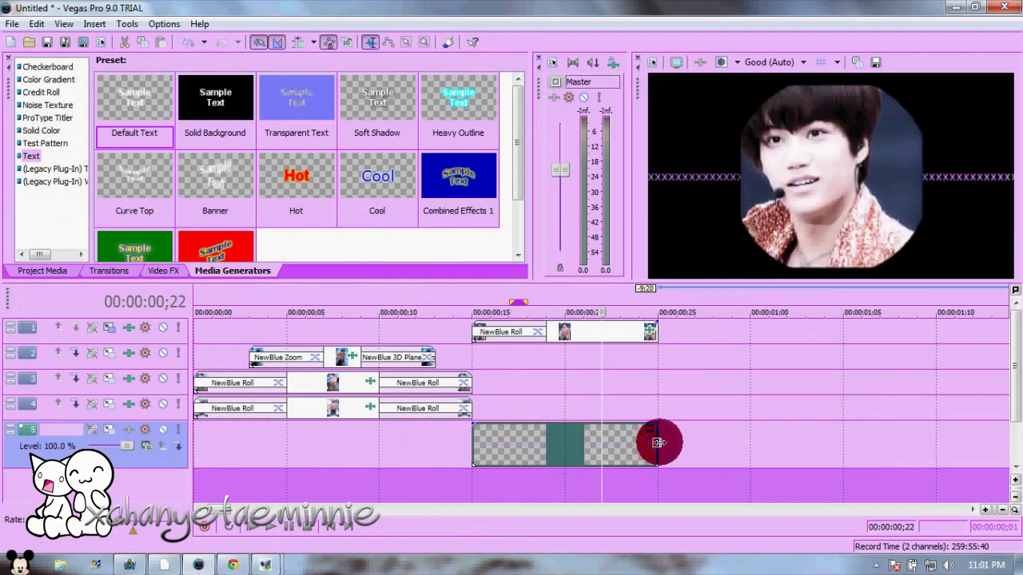
left_click(656, 442)
left_click_drag(216, 354, 230, 324)
left_click(495, 43)
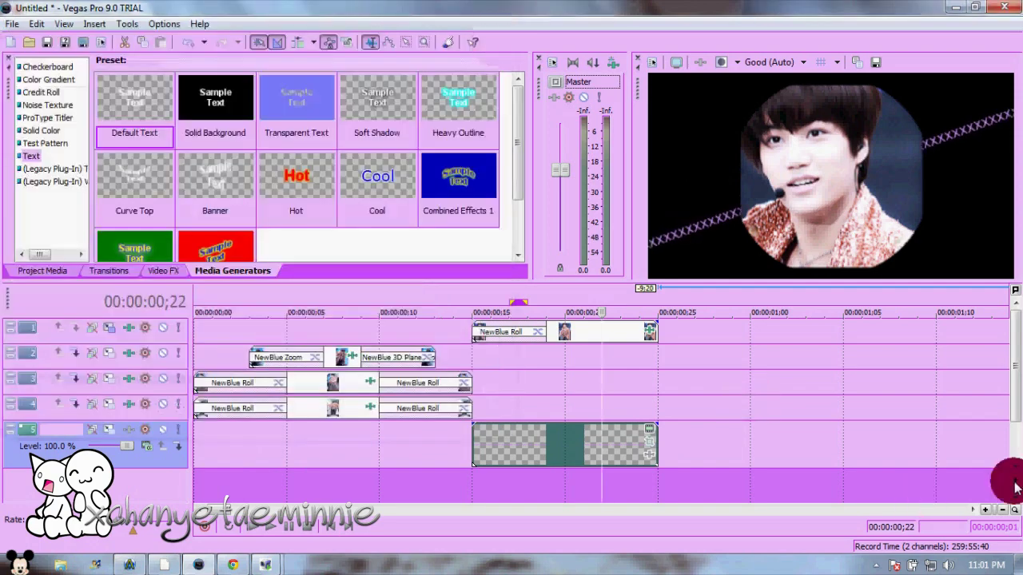
Insert a video track above the text track and paste a copy of the text event there at 00:00:00;15.
right_click(826, 456)
left_click(902, 315)
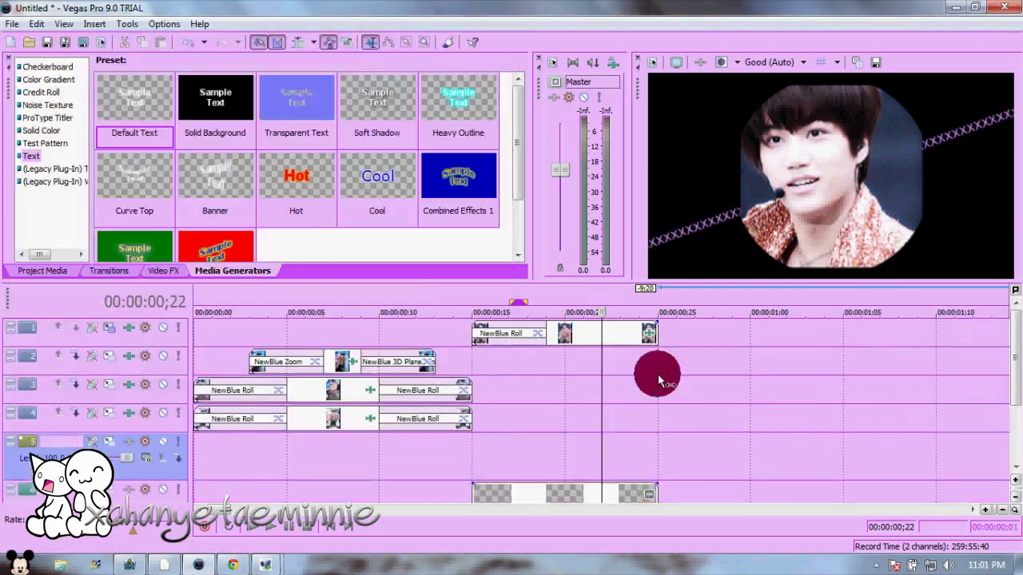
right_click(591, 489)
left_click(607, 290)
left_click(497, 461)
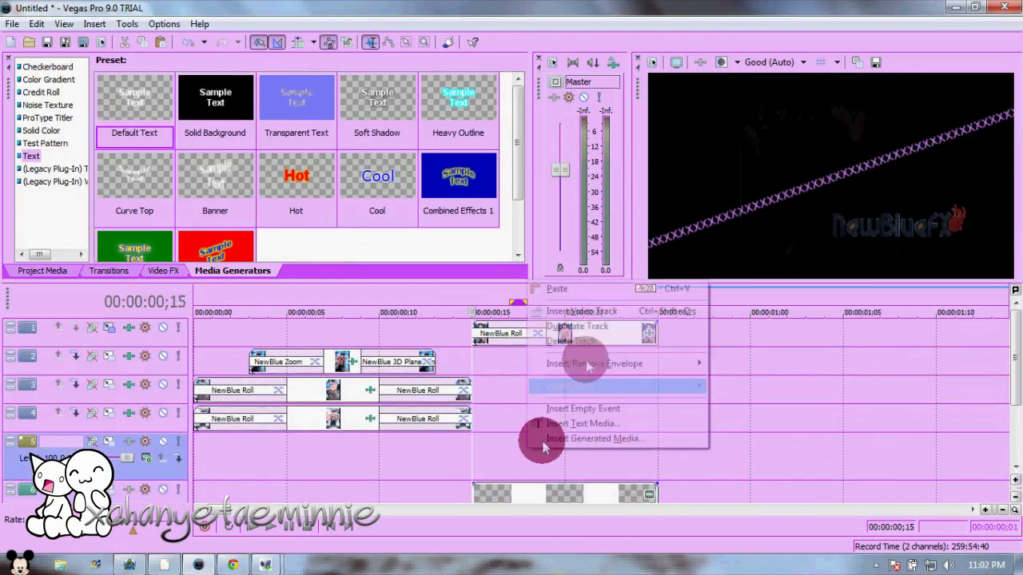
key("ctrl+v")
key("Return")
Rotate the pan/crop frame of the copied text event on track 5 so its X row slopes diagonally down to the right.
left_click(650, 455)
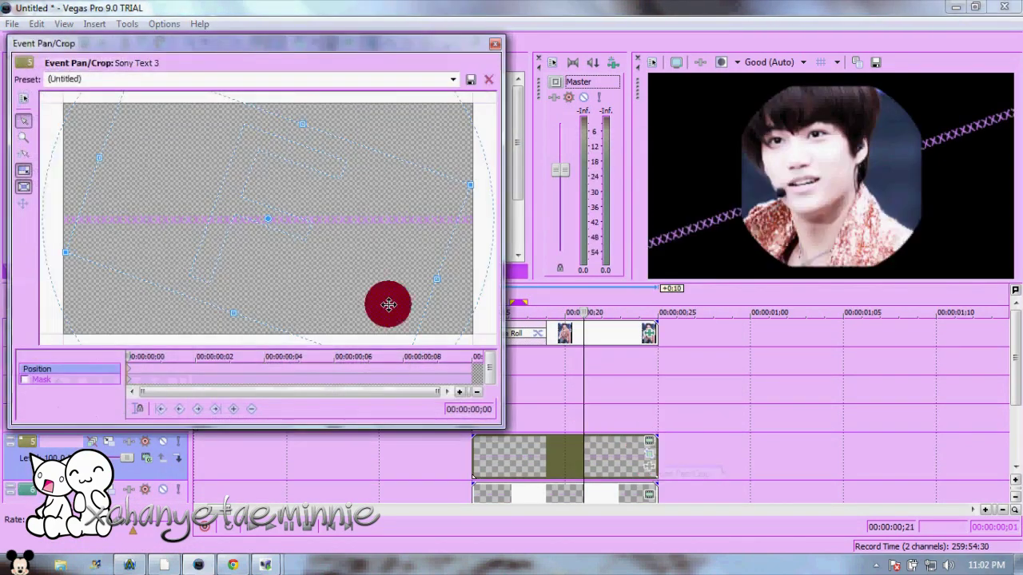
left_click_drag(477, 233, 472, 140)
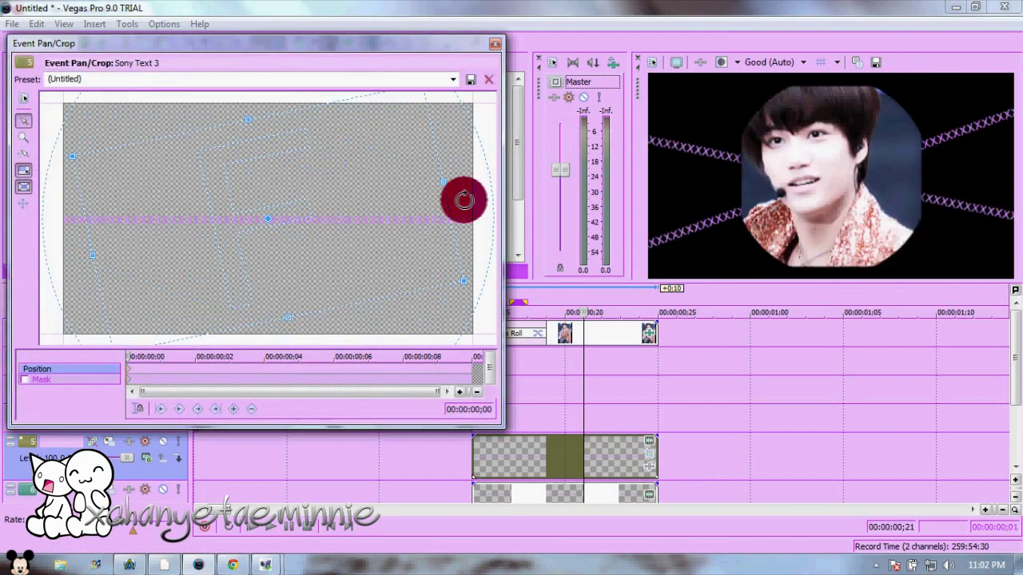
left_click(495, 44)
Change the text color of the copied X row on track 5 to light green, RGB 161, 255, 181.
left_click(649, 441)
left_click(126, 132)
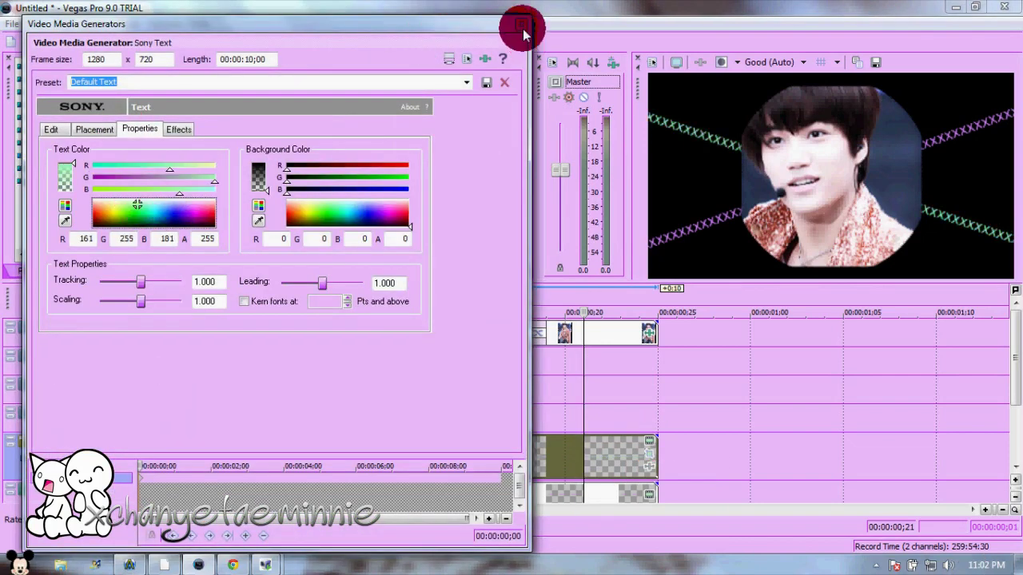
left_click(521, 26)
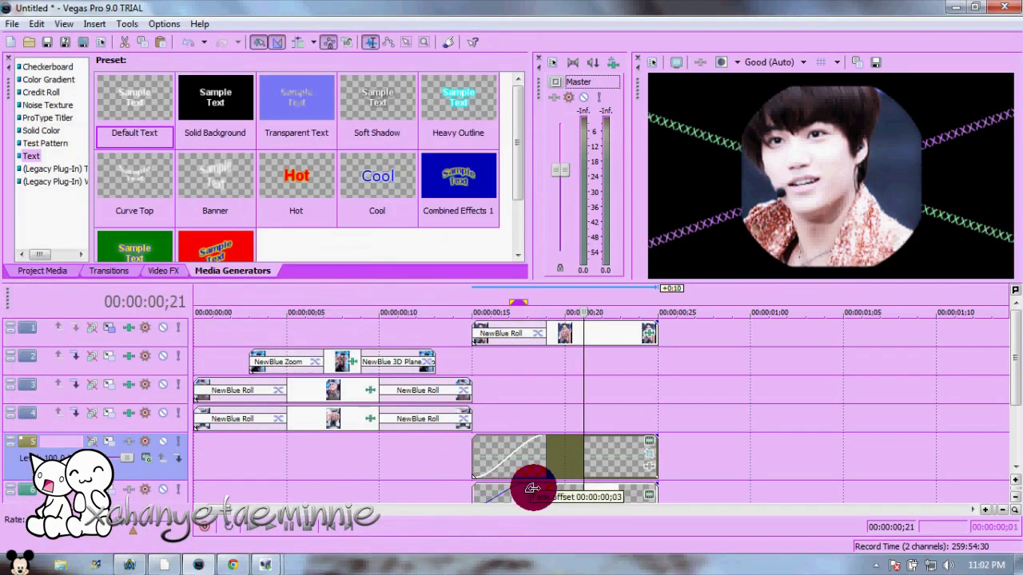
Give both text events on tracks 5 and 6 a fade-in ending at 00:00:00;21.
left_click(1016, 496)
left_click(510, 413)
left_click_drag(547, 458, 589, 483)
Apply Linear Wipe transitions to the text fade-ins, Left-Right, Hard Edge on track 5 and Right-Left, Hard Edge on track 6.
left_click(109, 270)
scroll(130, 206, "up", 15)
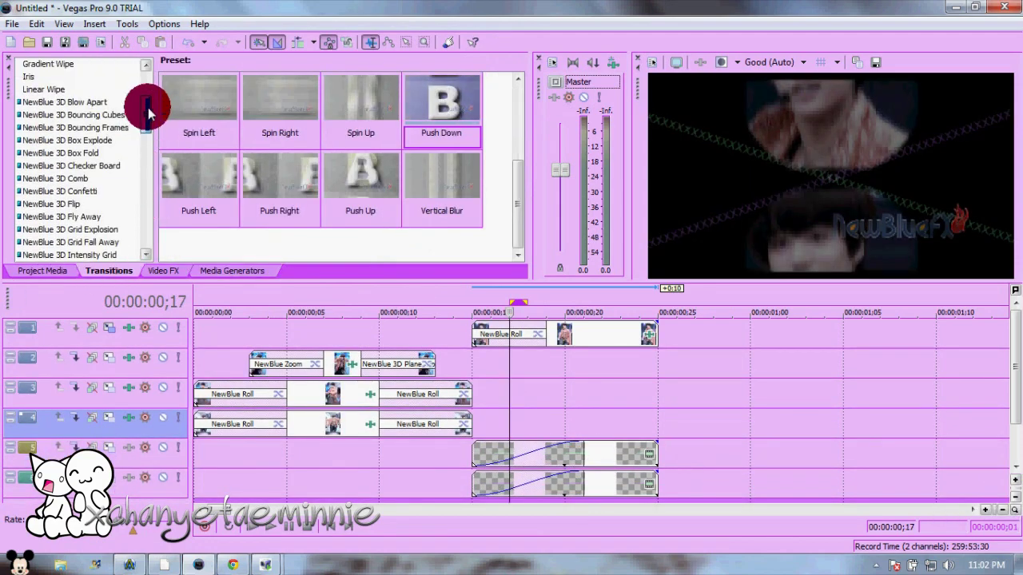
left_click(117, 133)
left_click_drag(354, 96, 521, 456)
left_click(503, 24)
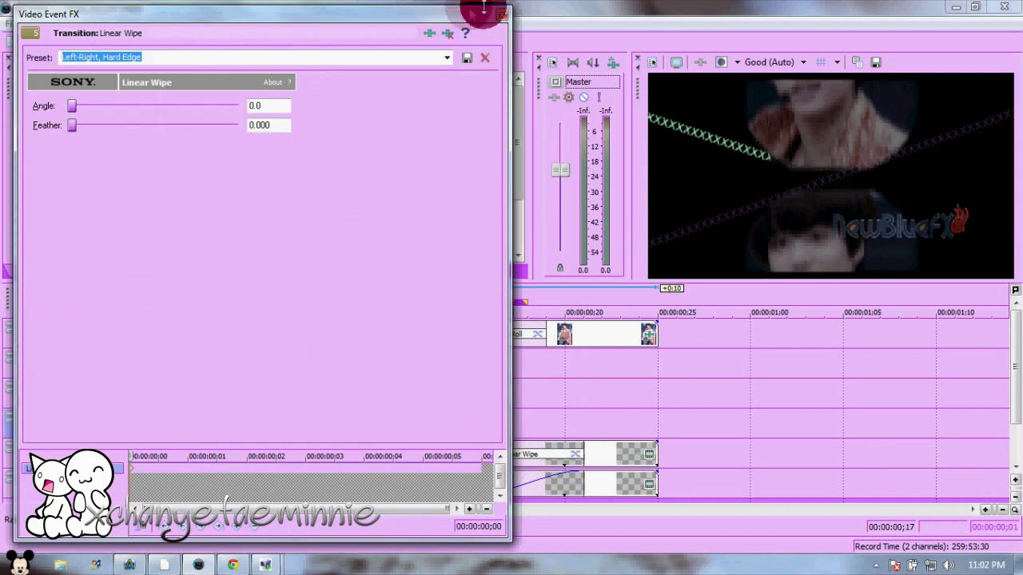
left_click_drag(199, 182, 528, 476)
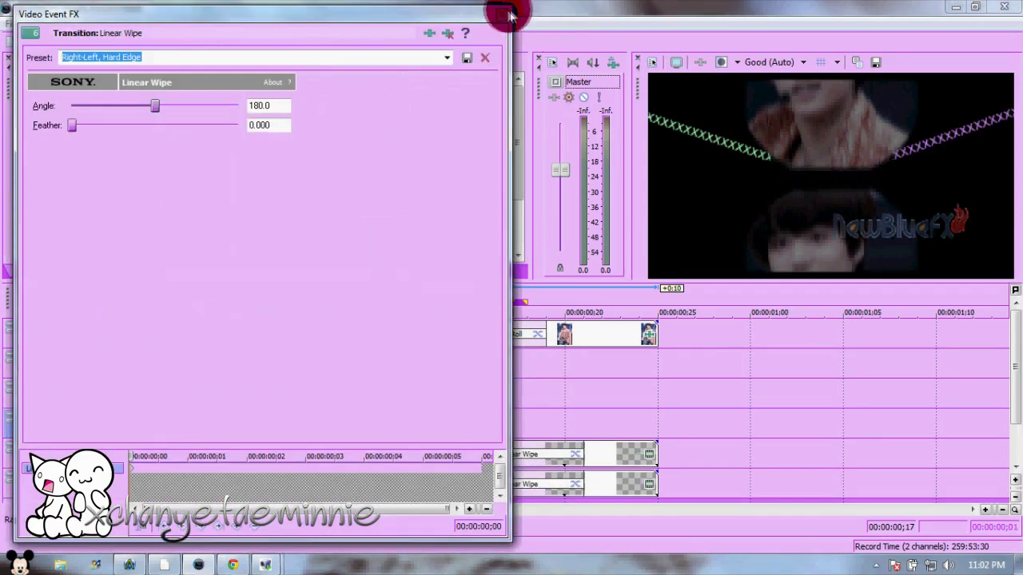
left_click(503, 22)
Extend both text events and the photo event on track 1 to end at 00:00:01;00.
left_click_drag(656, 457, 760, 474)
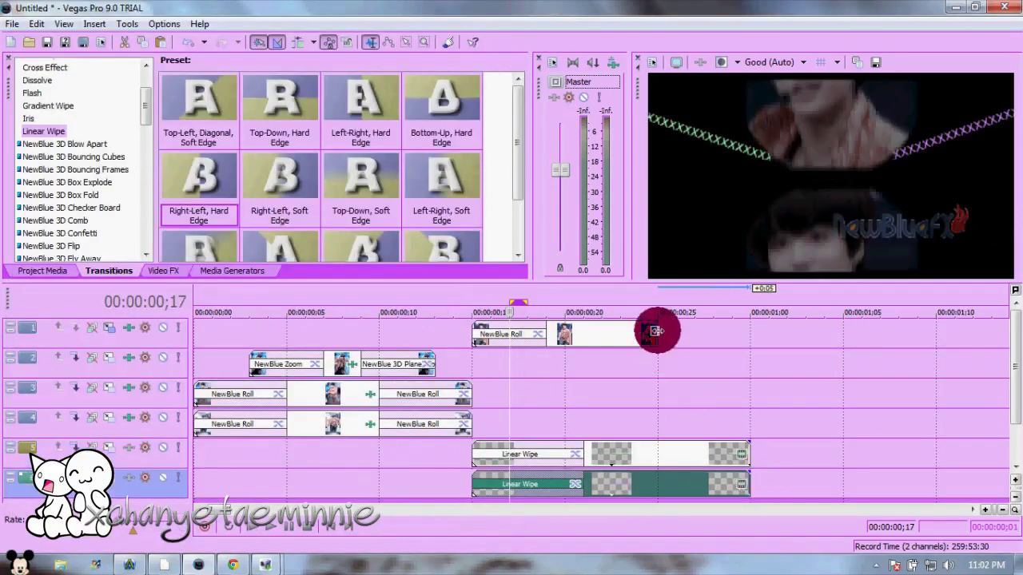
left_click_drag(658, 331, 763, 342)
left_click(743, 336)
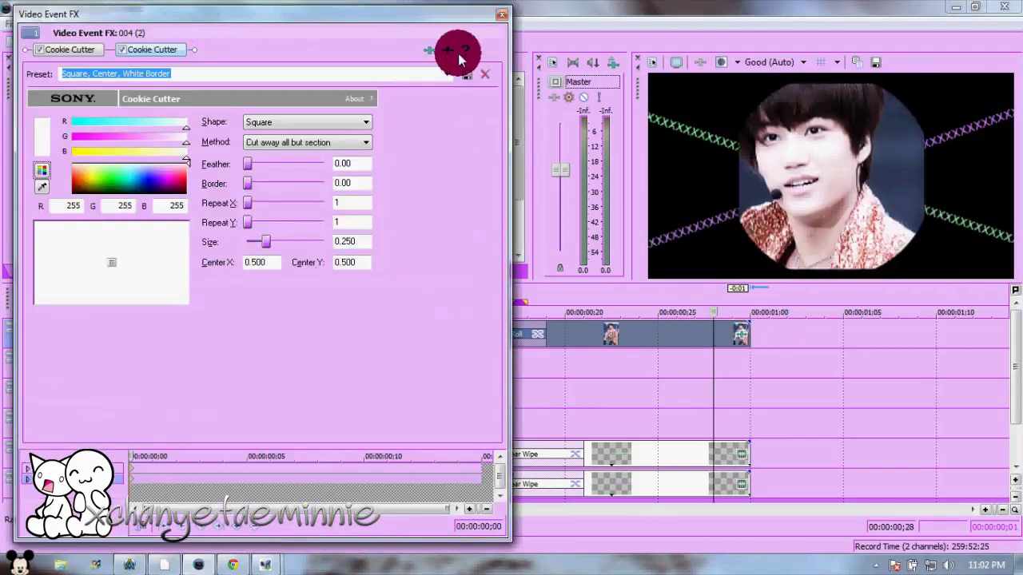
left_click(504, 22)
Move the last track motion keyframe of track 1 to about the end of the extended photo event.
left_click(109, 328)
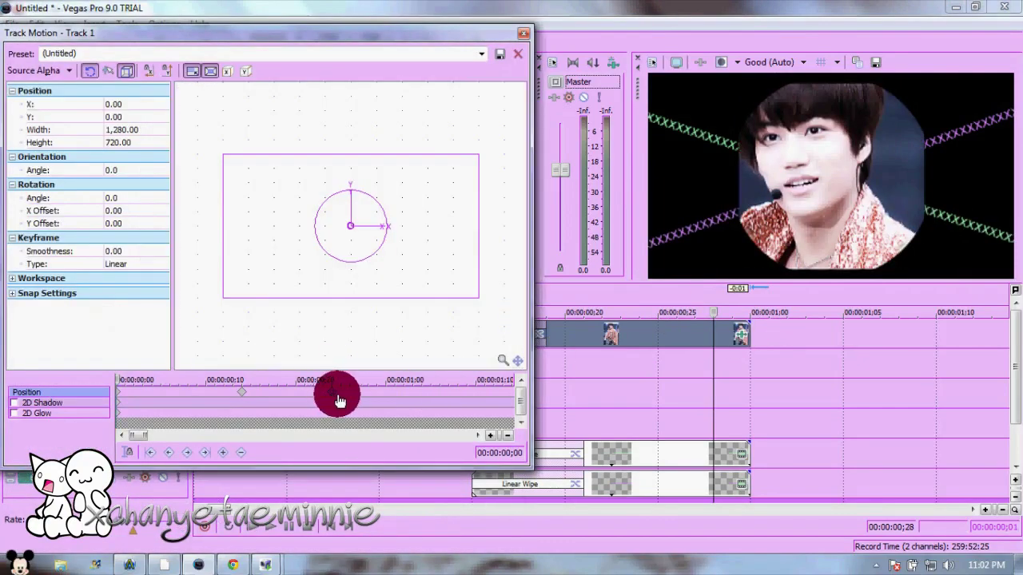
left_click(734, 370)
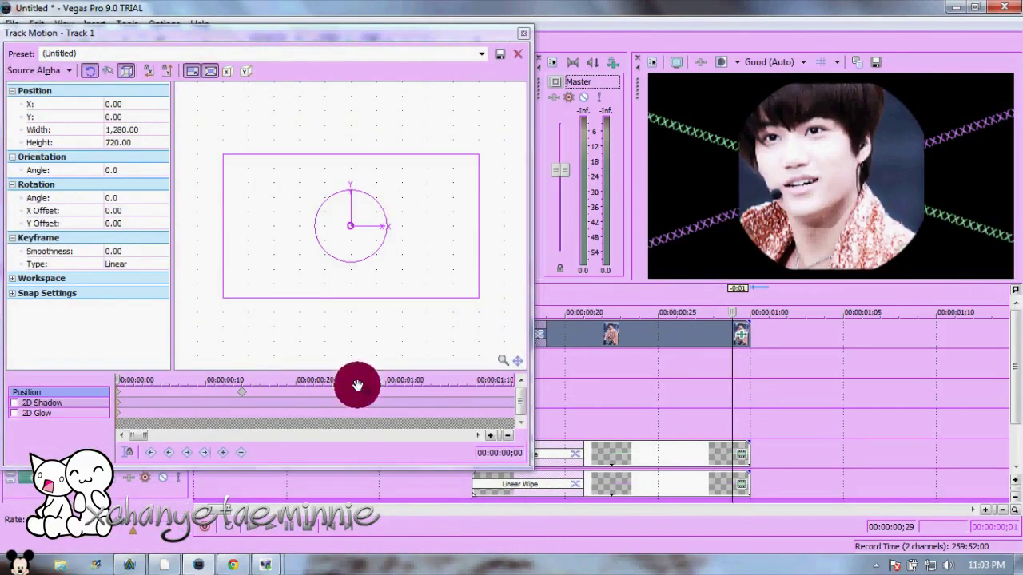
left_click_drag(357, 386, 386, 392)
left_click(647, 380)
left_click(537, 7)
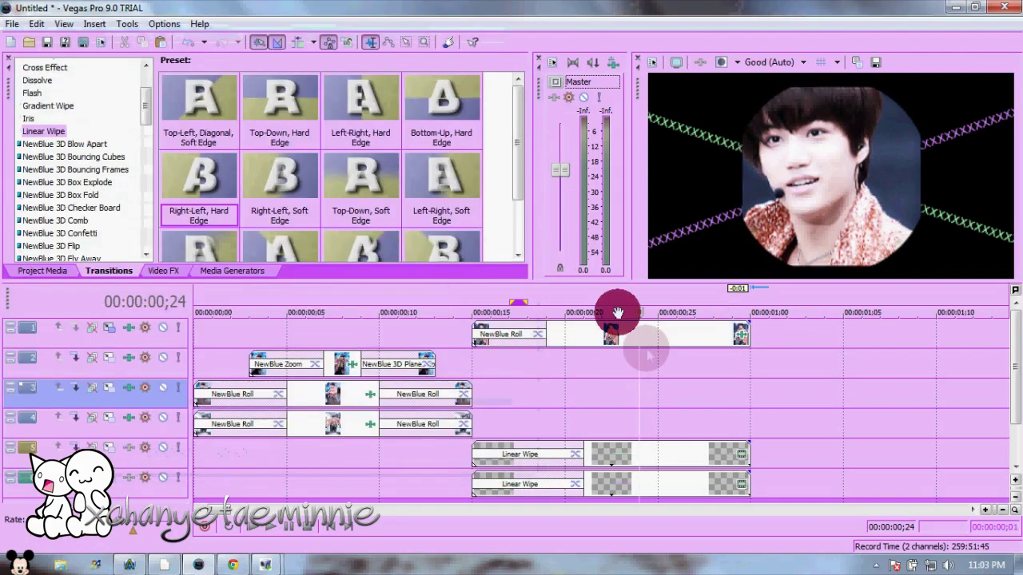
Set five-frame fades at both ends of the track 1 photo event and apply NewBlue Zoom's Multiple Images preset to the fade-out.
left_click(685, 345)
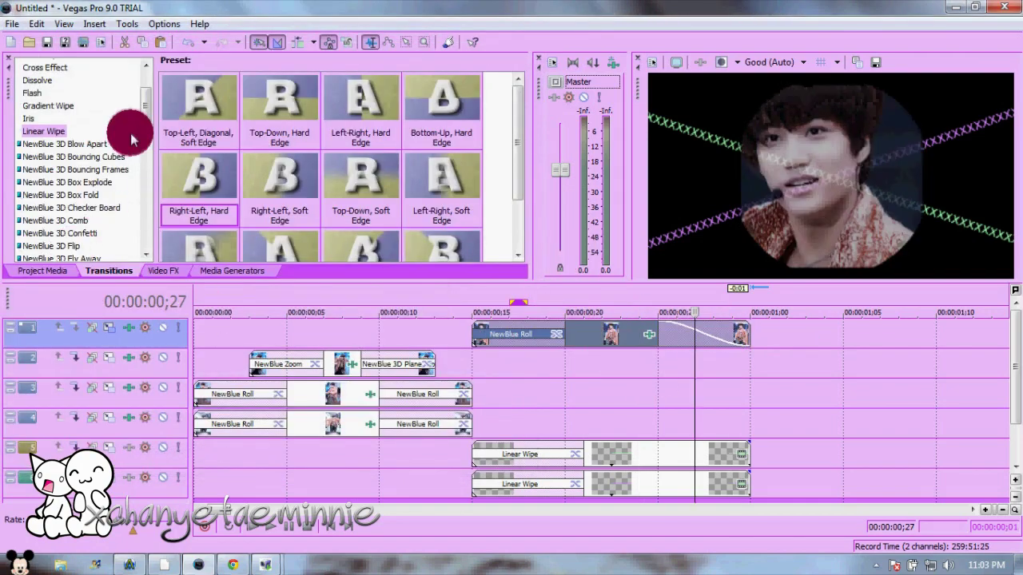
scroll(132, 160, "down", 10)
left_click(40, 165)
left_click(40, 175)
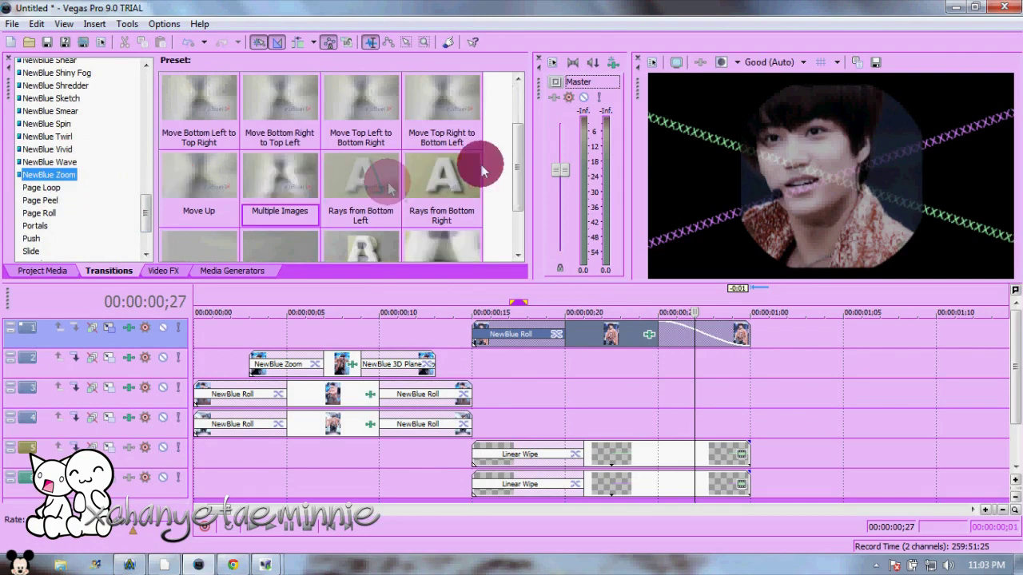
scroll(479, 160, "down", 1)
left_click_drag(279, 96, 700, 334)
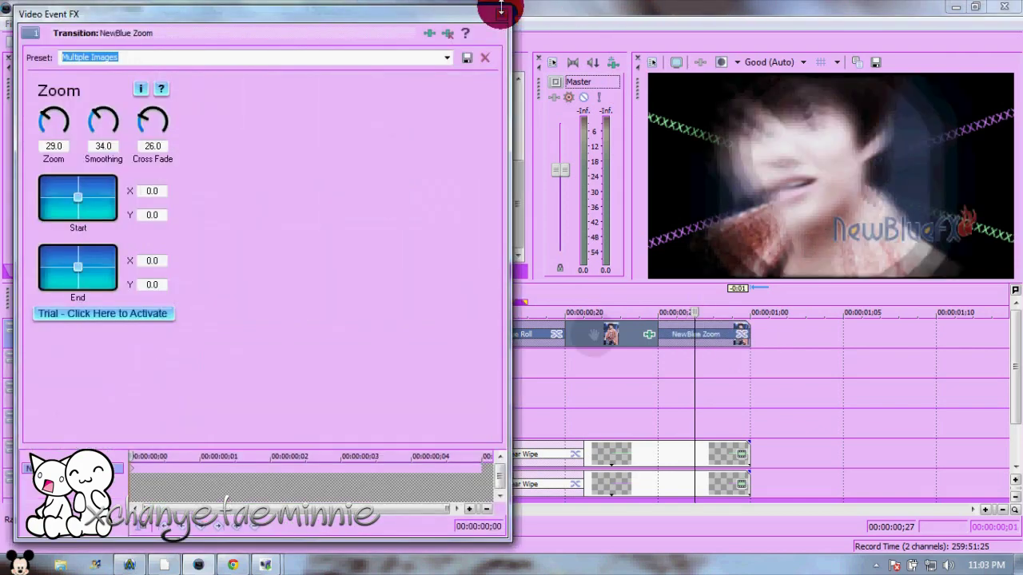
left_click(499, 22)
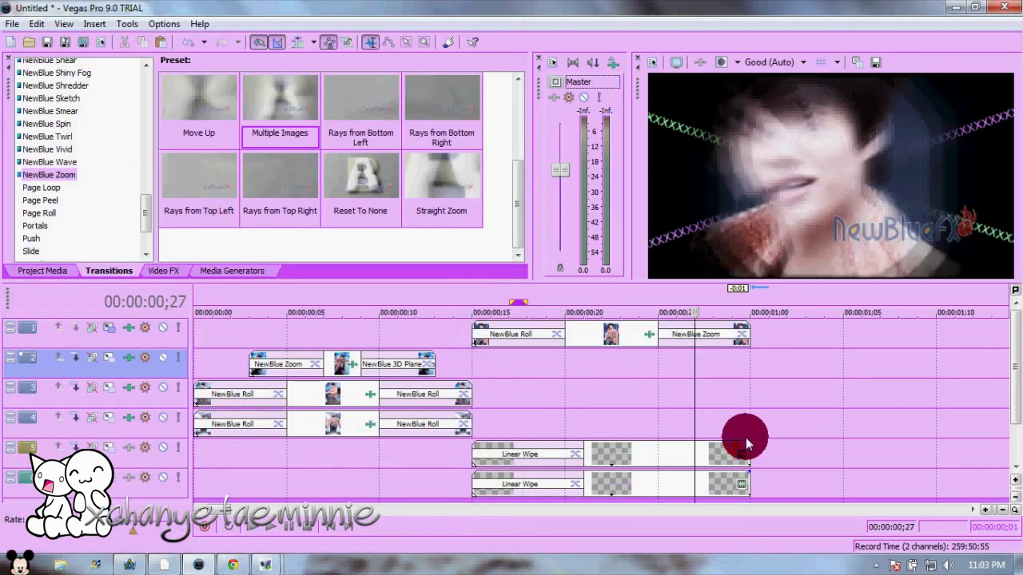
Fade out both text events from 00:00:00;24 and apply Linear Wipe to the fades, Left-Right, Hard Edge on track 5 and Right-Left, Hard Edge on track 6.
left_click_drag(752, 442, 642, 456)
left_click_drag(751, 472, 641, 483)
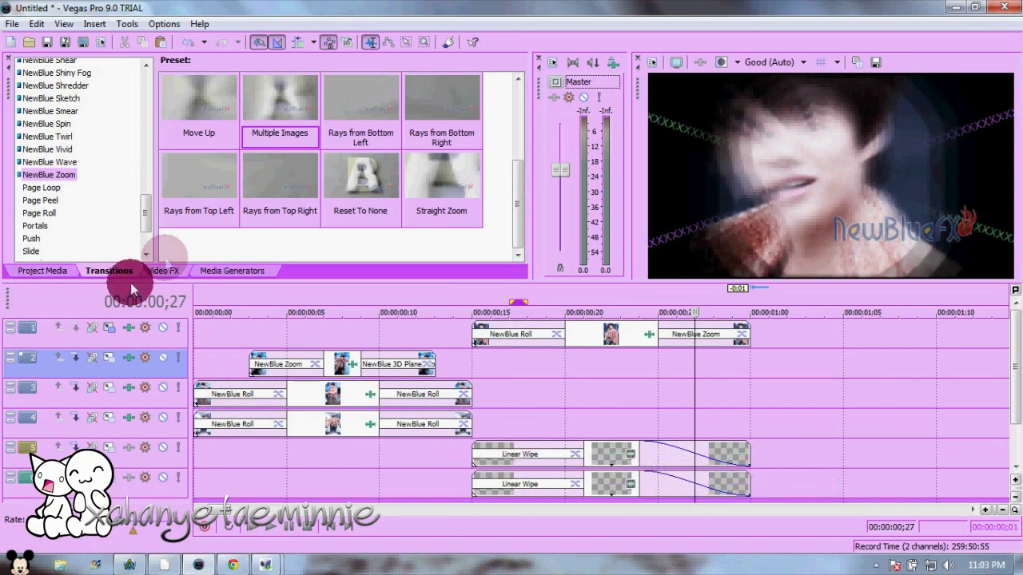
left_click_drag(146, 220, 136, 103)
left_click(43, 138)
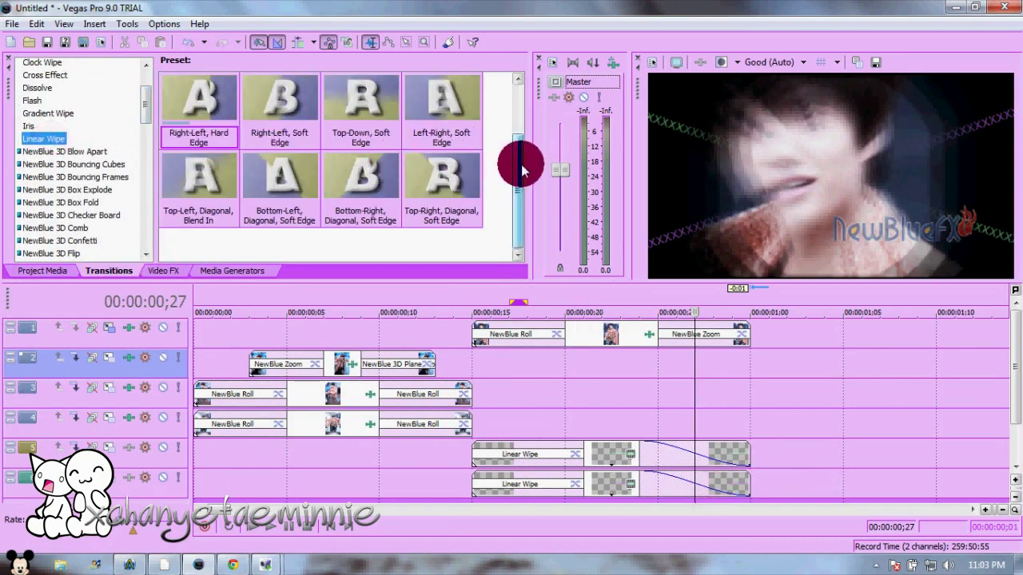
scroll(520, 160, "up", 1)
left_click_drag(359, 106, 688, 476)
left_click(501, 16)
left_click_drag(353, 93, 681, 458)
left_click(501, 13)
left_click_drag(209, 177, 688, 464)
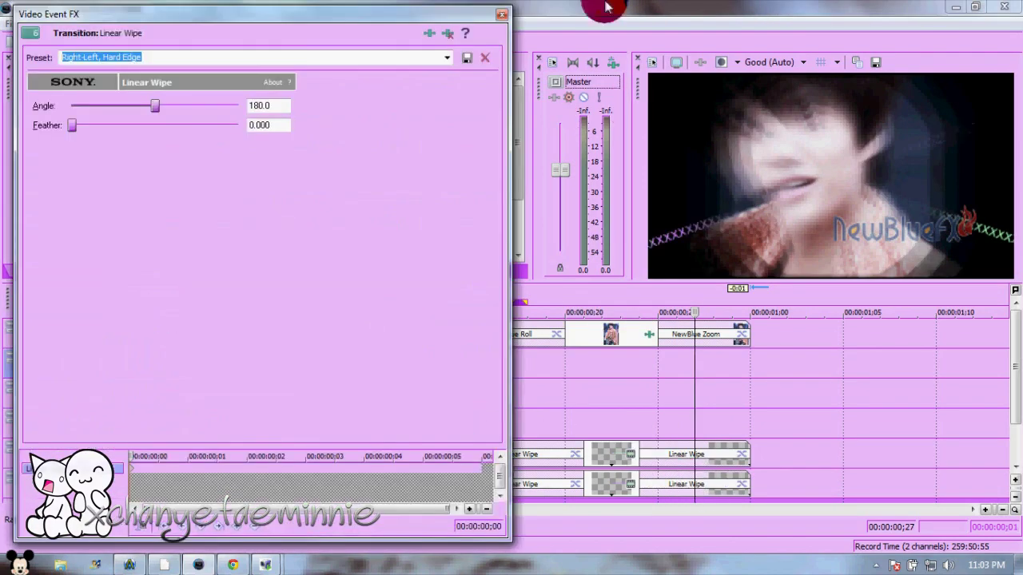